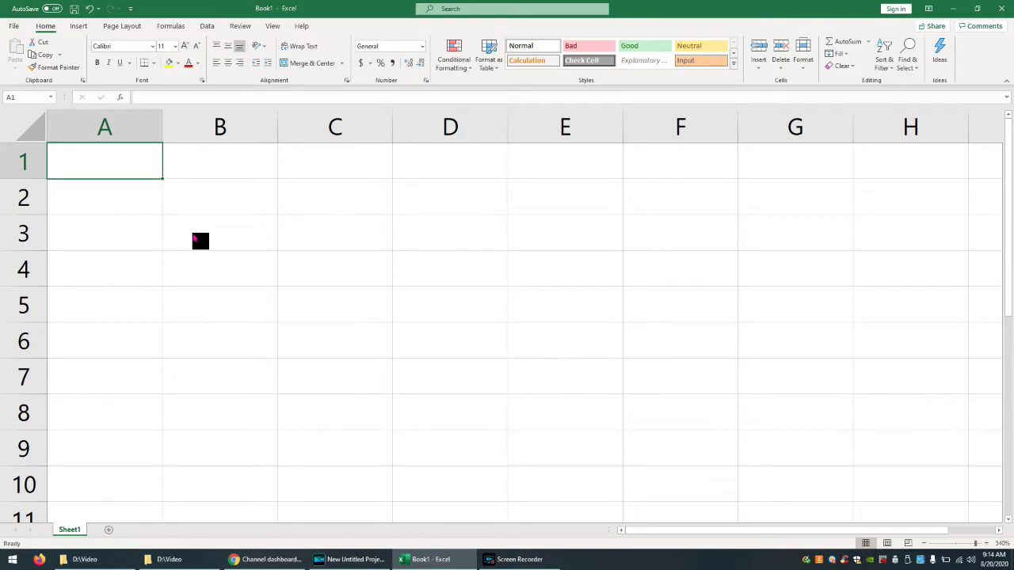
# Step: Enter the column headers "Height (in)" in A1 and "Age (yr)" in B1
pyautogui.write('Height')
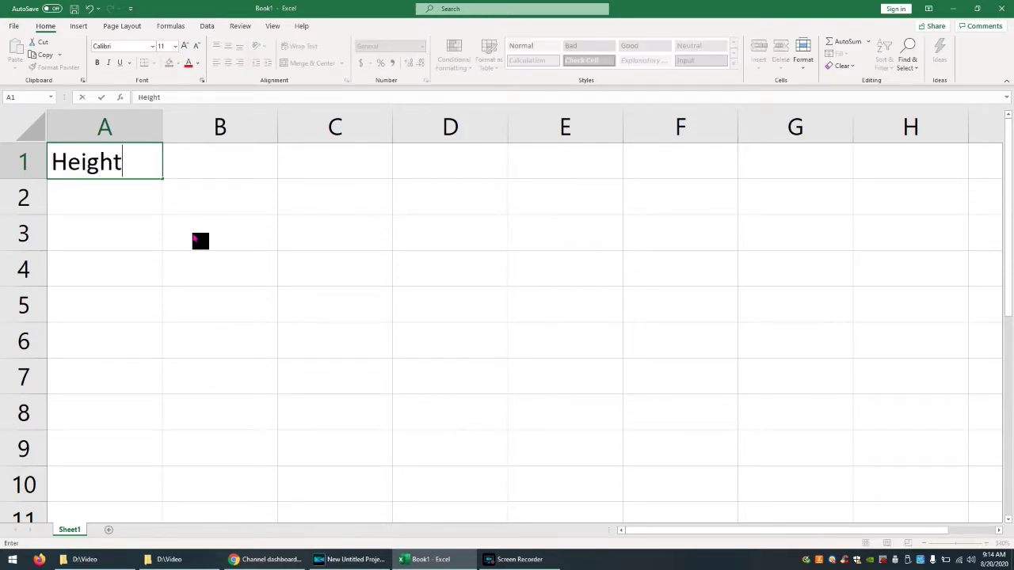
pyautogui.write(' (in)')
pyautogui.press('Tab')
pyautogui.write('A')
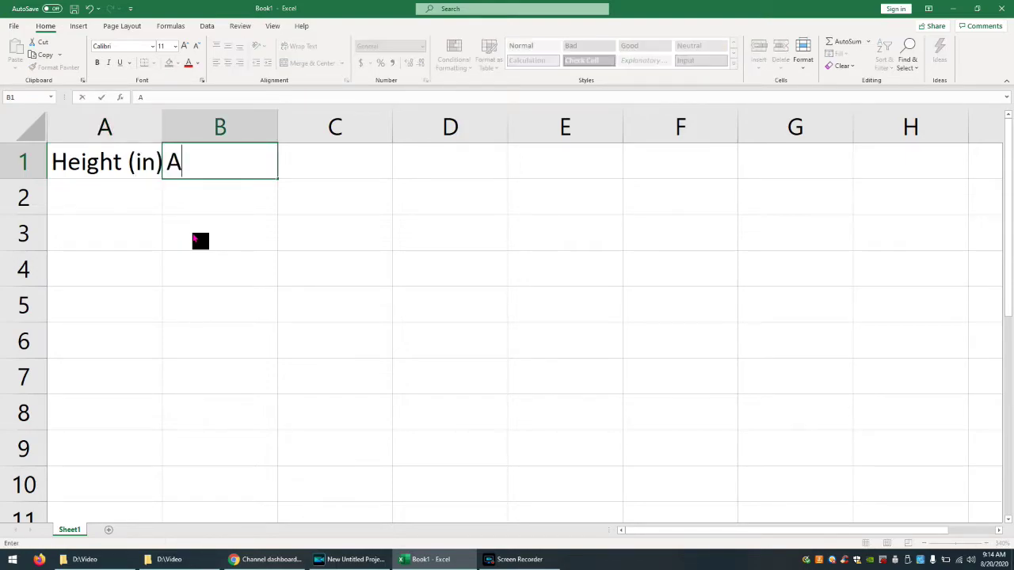
pyautogui.write('ge (yr)')
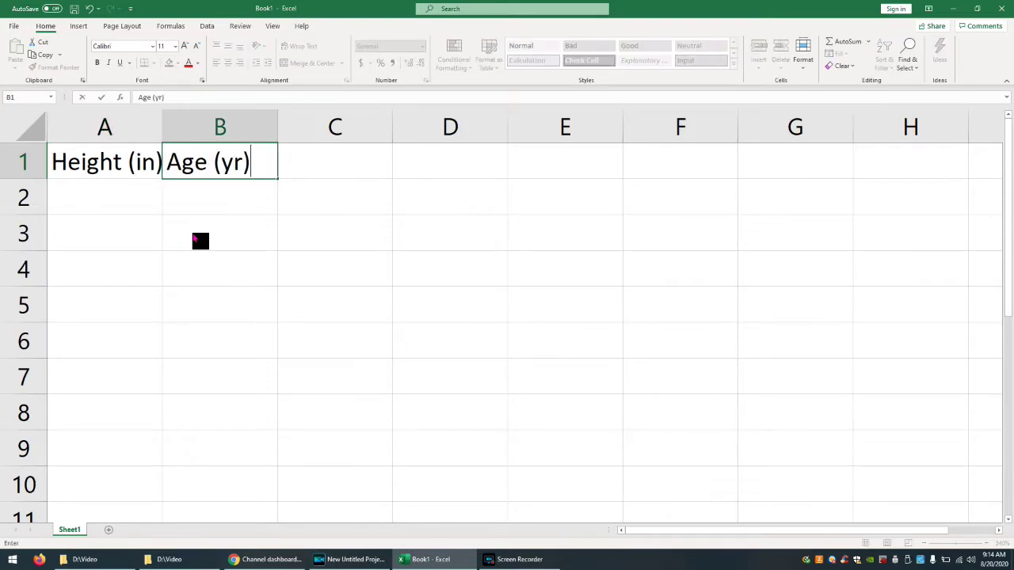
pyautogui.press('Return')
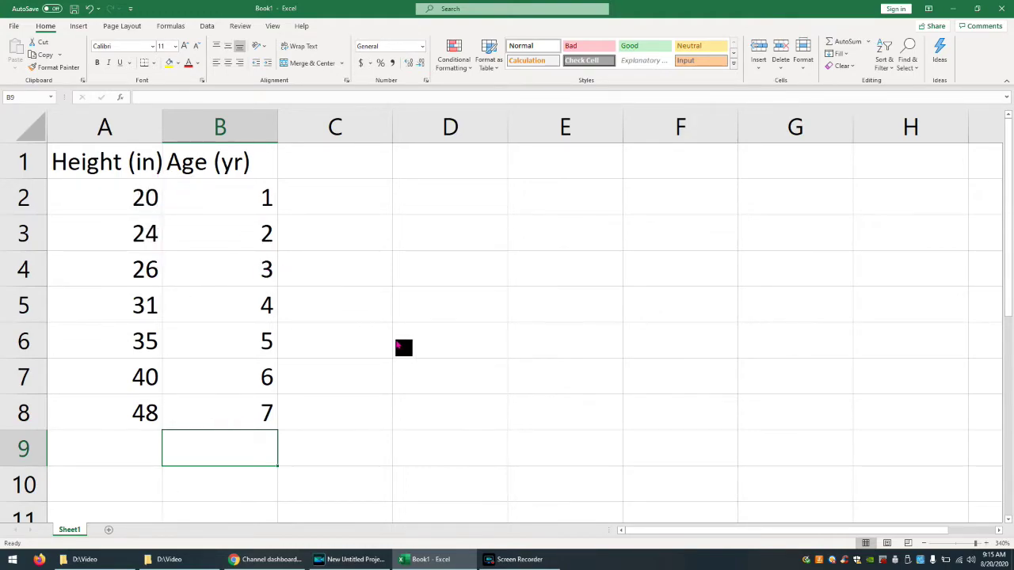
# Step: Insert a markers-only scatter chart of the height and age data in A1:B8
pyautogui.click(115, 173)
pyautogui.moveTo(115, 173); pyautogui.dragTo(243, 425)
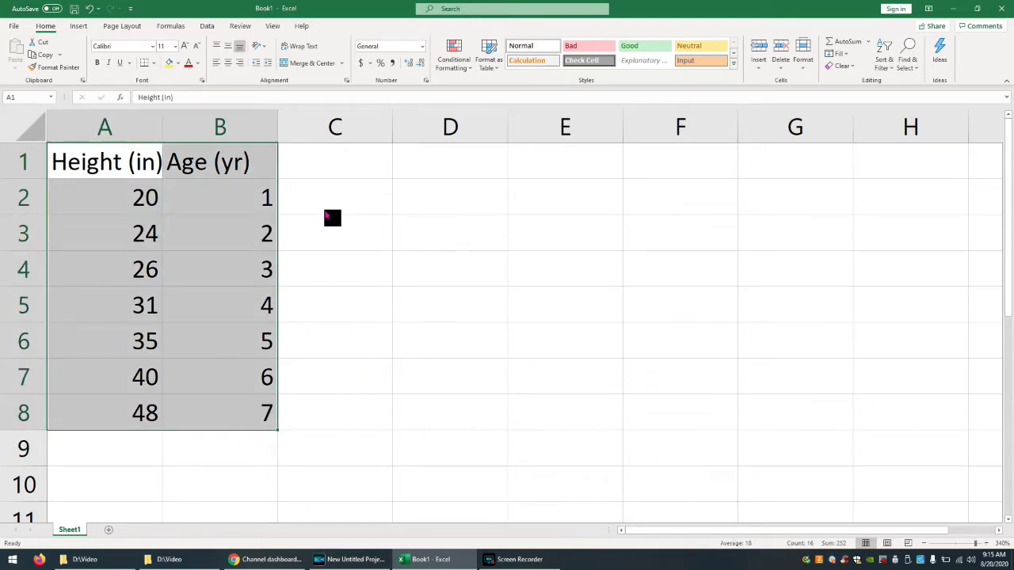
pyautogui.click(360, 208)
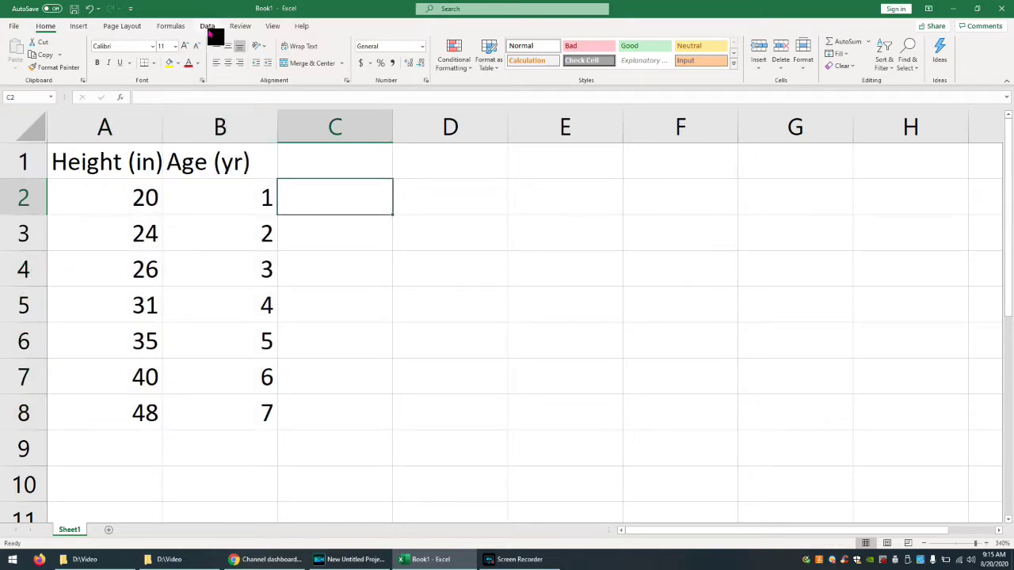
pyautogui.click(78, 27)
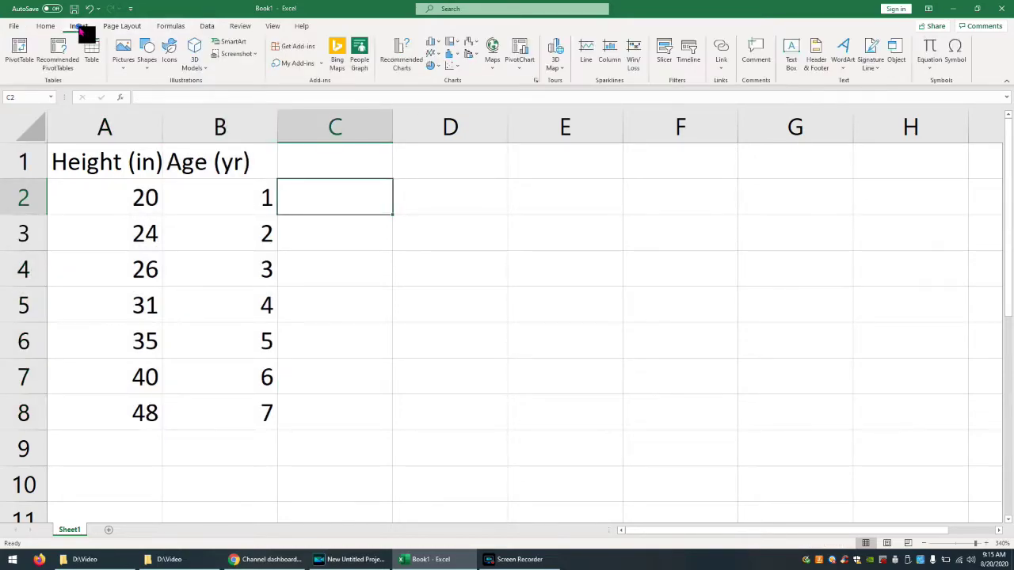
pyautogui.click(459, 69)
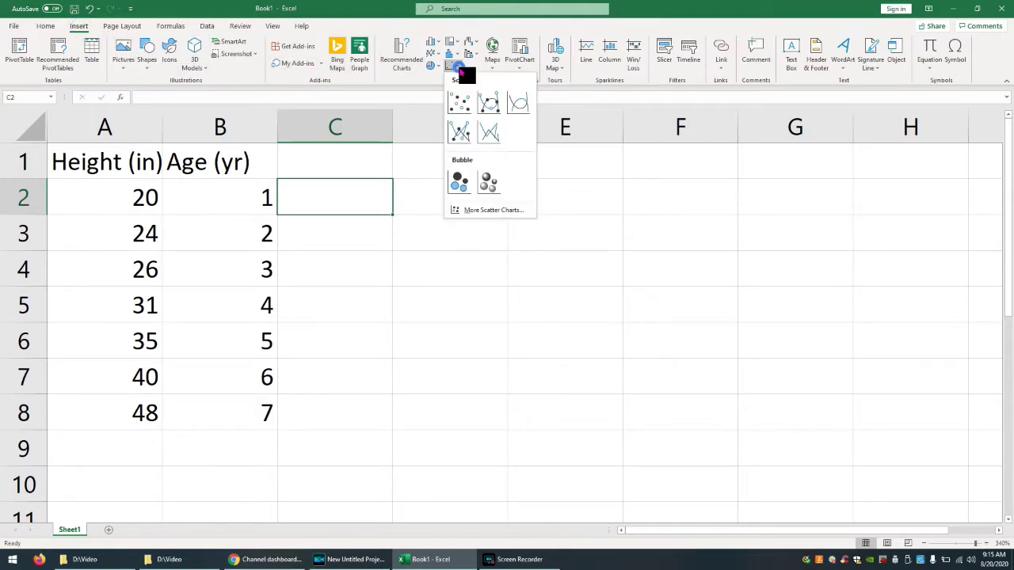
pyautogui.click(459, 107)
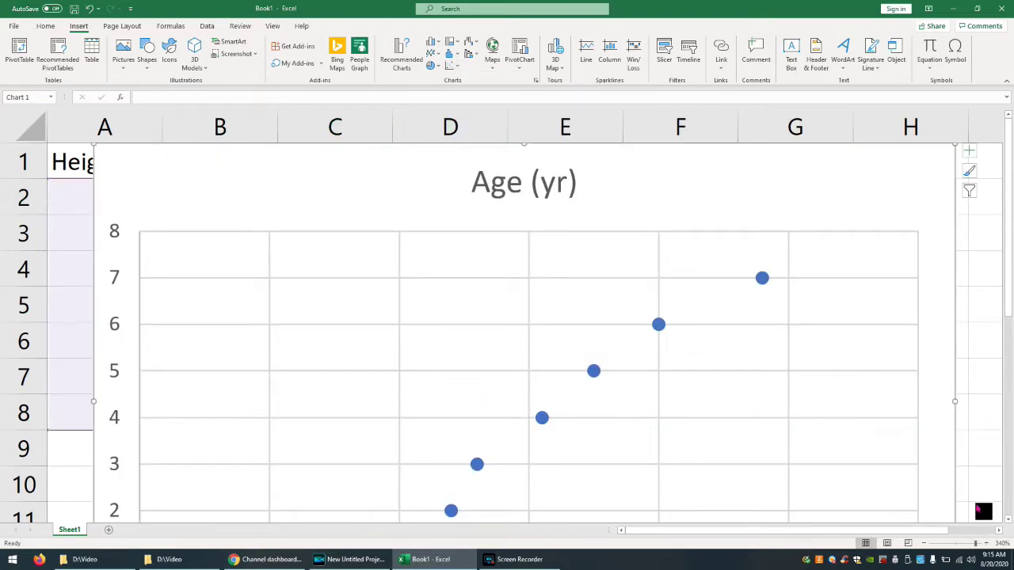
# Step: Move the scatter chart beside the data table so that it starts in column D and no longer covers the data
pyautogui.click(924, 543)
pyautogui.click(923, 544)
pyautogui.click(923, 543)
pyautogui.click(924, 543)
pyautogui.click(924, 543)
pyautogui.click(924, 543)
pyautogui.click(924, 543)
pyautogui.click(924, 544)
pyautogui.click(924, 544)
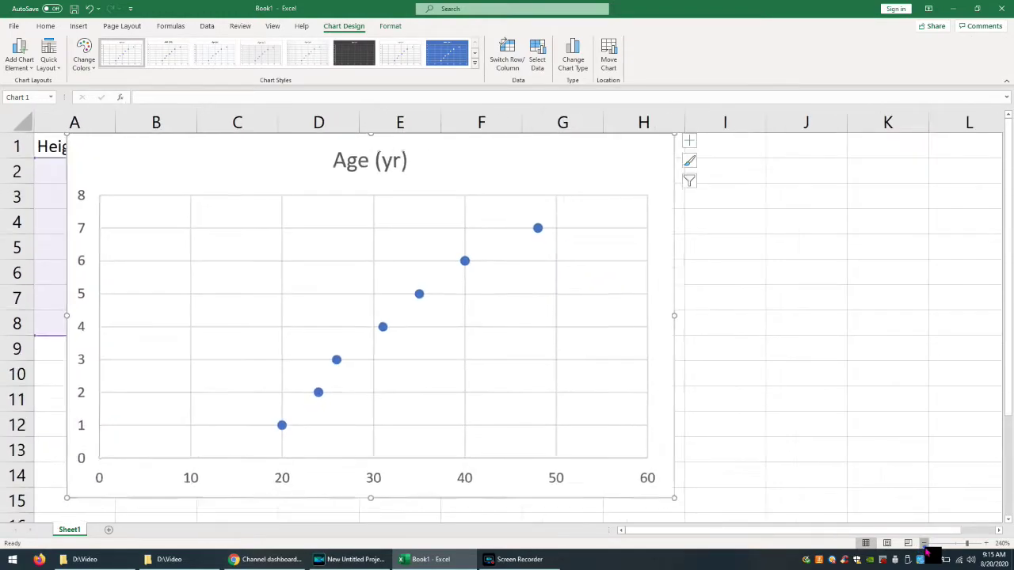
pyautogui.click(924, 544)
pyautogui.moveTo(245, 148); pyautogui.dragTo(472, 156)
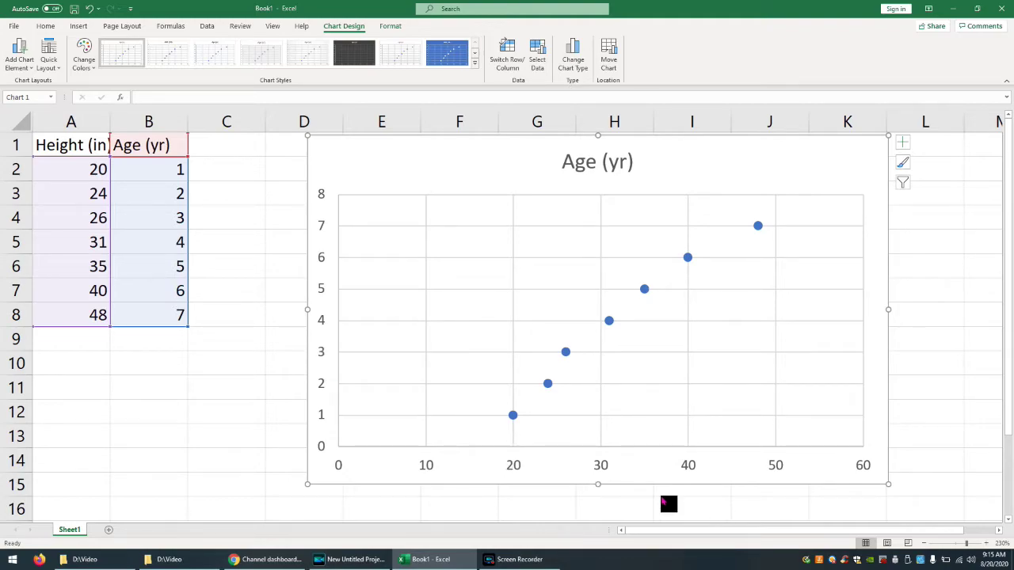
# Step: Apply the first quick layout, with axis titles and a legend, to the chart and widen column A to fit its header
pyautogui.click(48, 61)
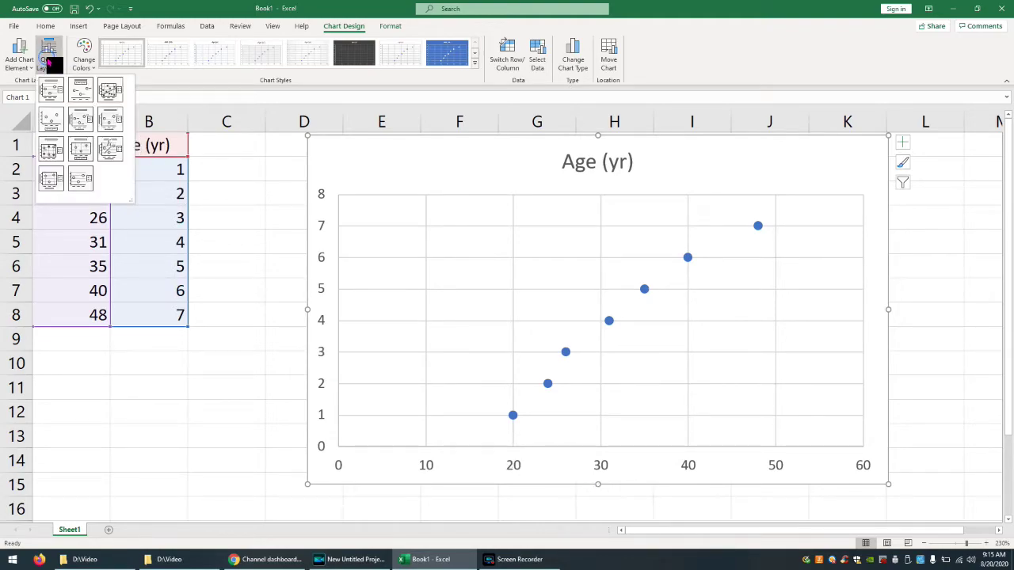
pyautogui.click(51, 88)
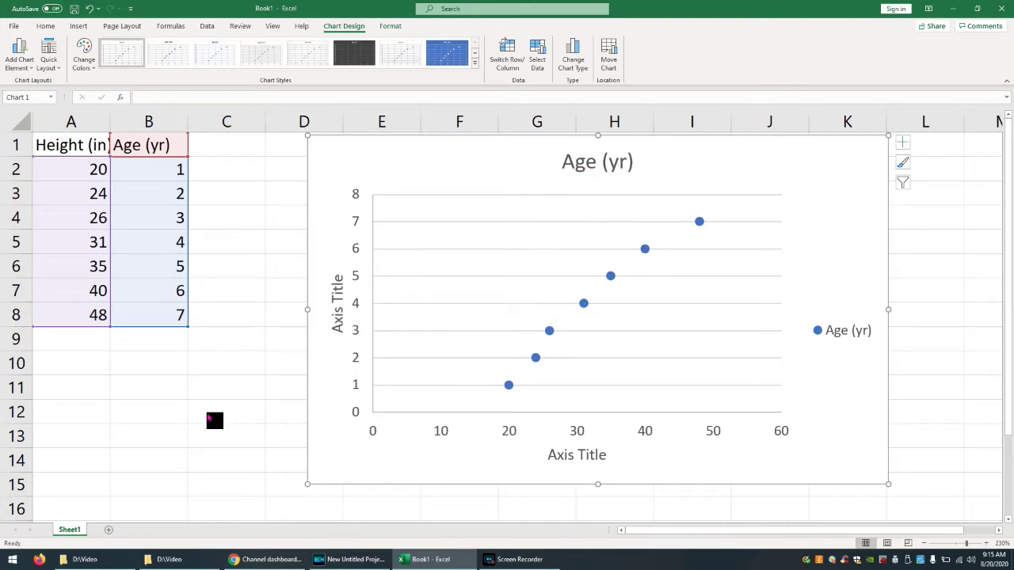
pyautogui.moveTo(111, 123); pyautogui.dragTo(123, 128)
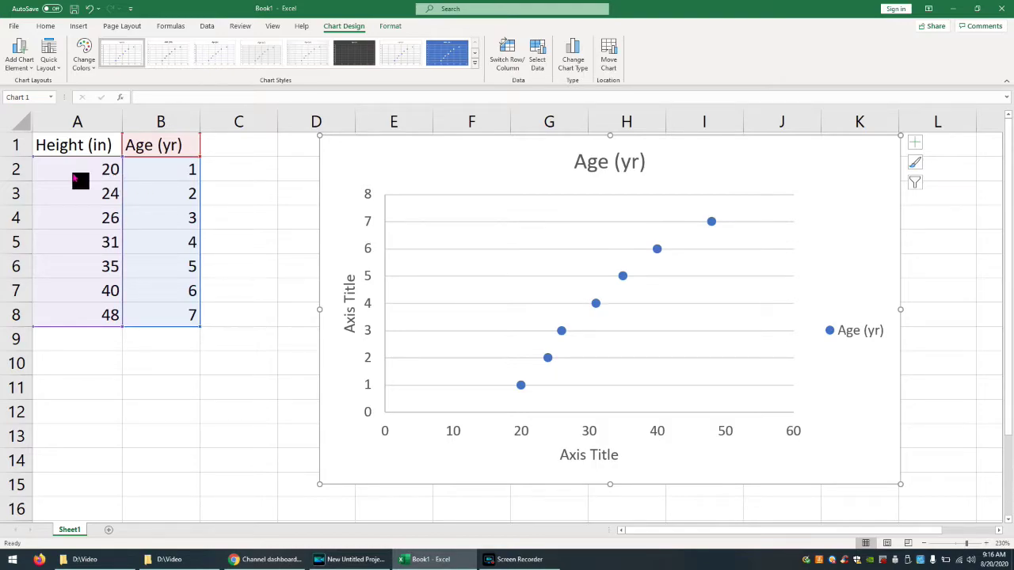
# Step: Enter the note "Height vs Age" in cell A10 below the data
pyautogui.click(93, 373)
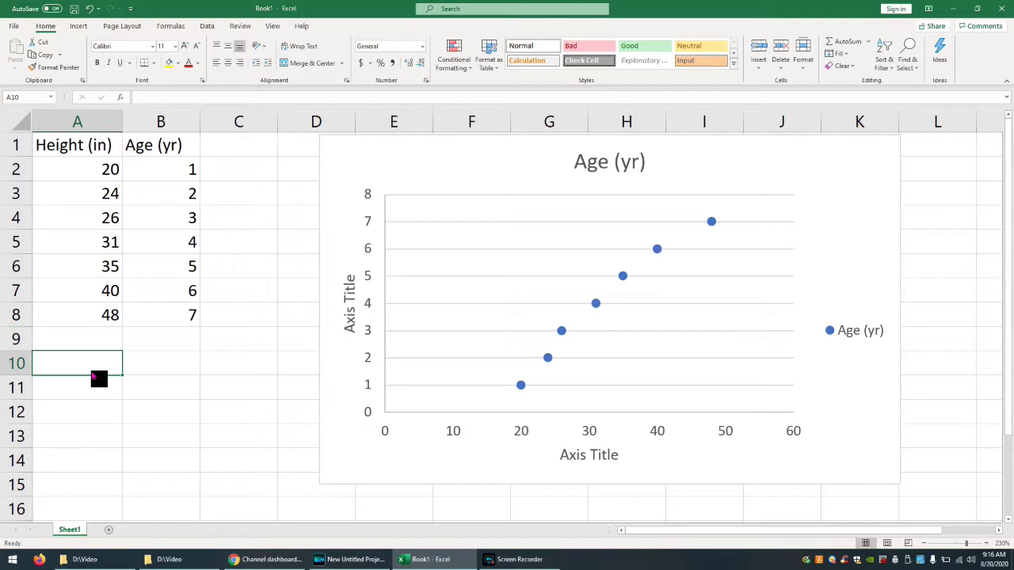
pyautogui.write('Height vs ')
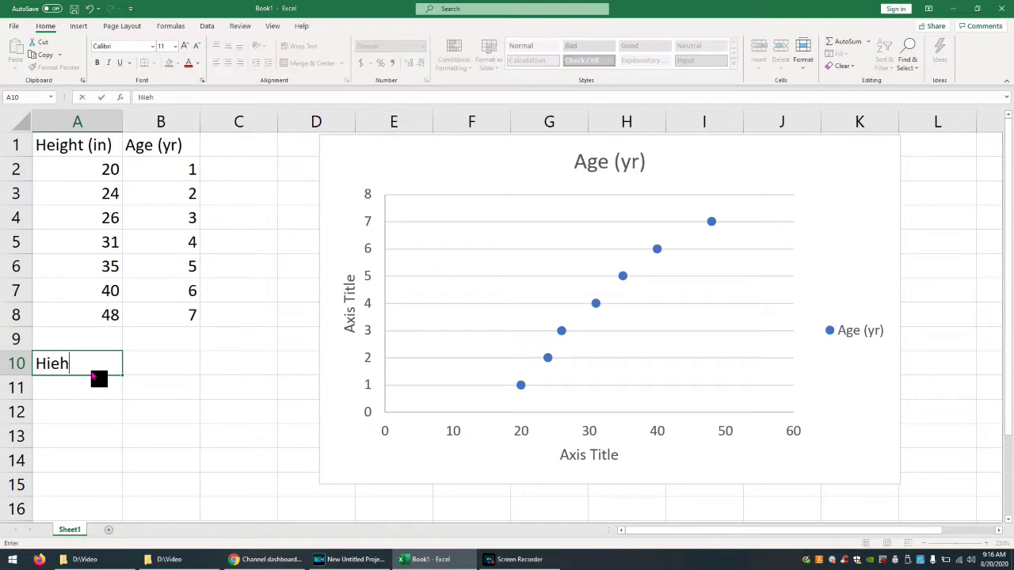
pyautogui.write('Age')
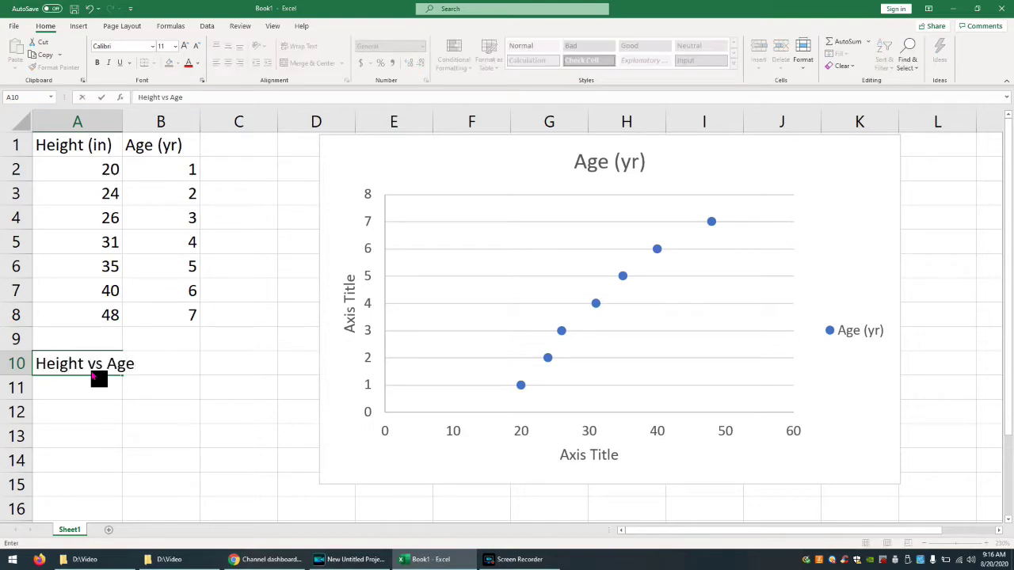
pyautogui.press('Return')
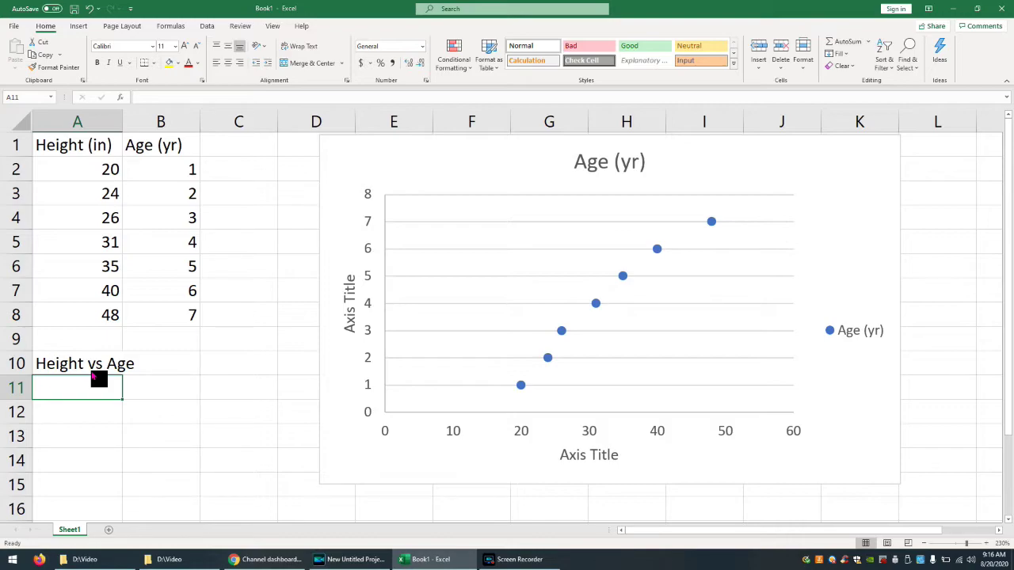
# Step: Change the chart title to "Height vs Age"
pyautogui.doubleClick(601, 168)
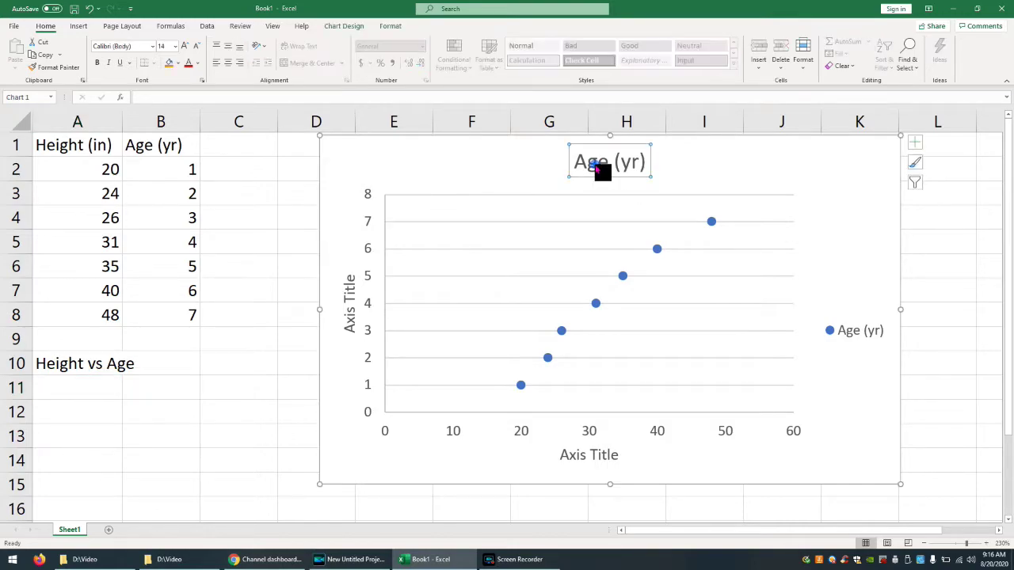
pyautogui.tripleClick(601, 169)
pyautogui.write('Height')
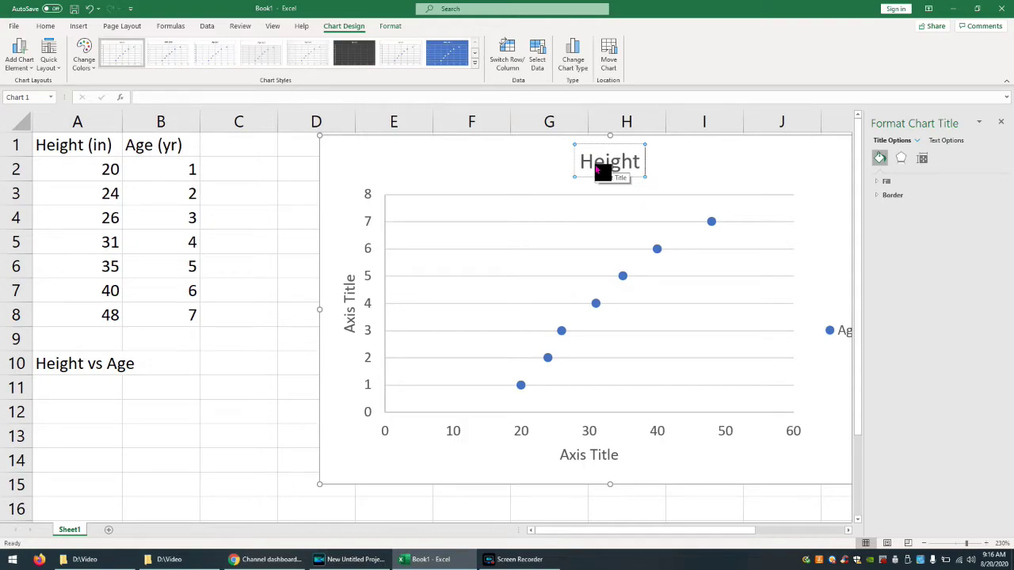
pyautogui.write('vs')
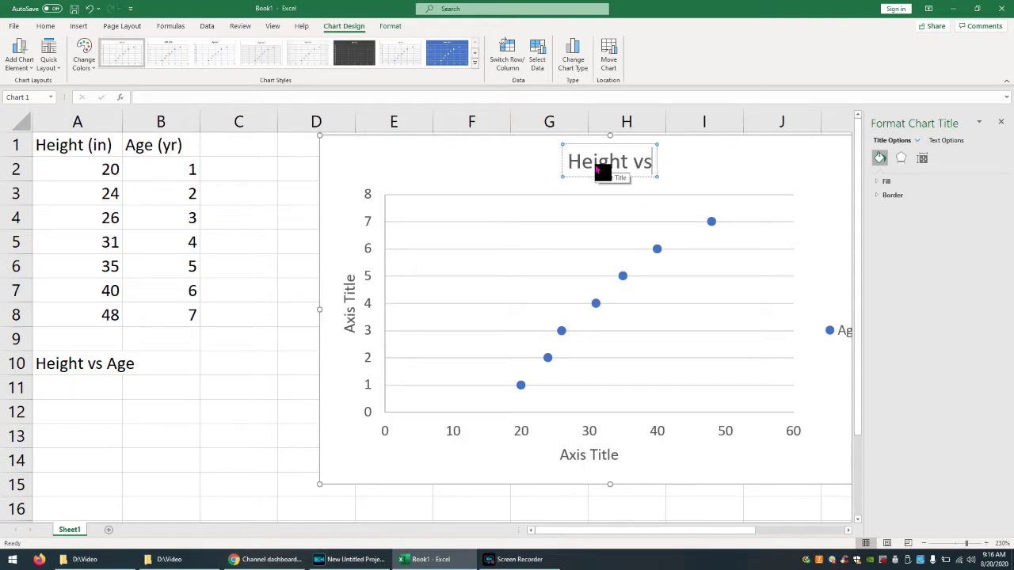
pyautogui.write(' Age')
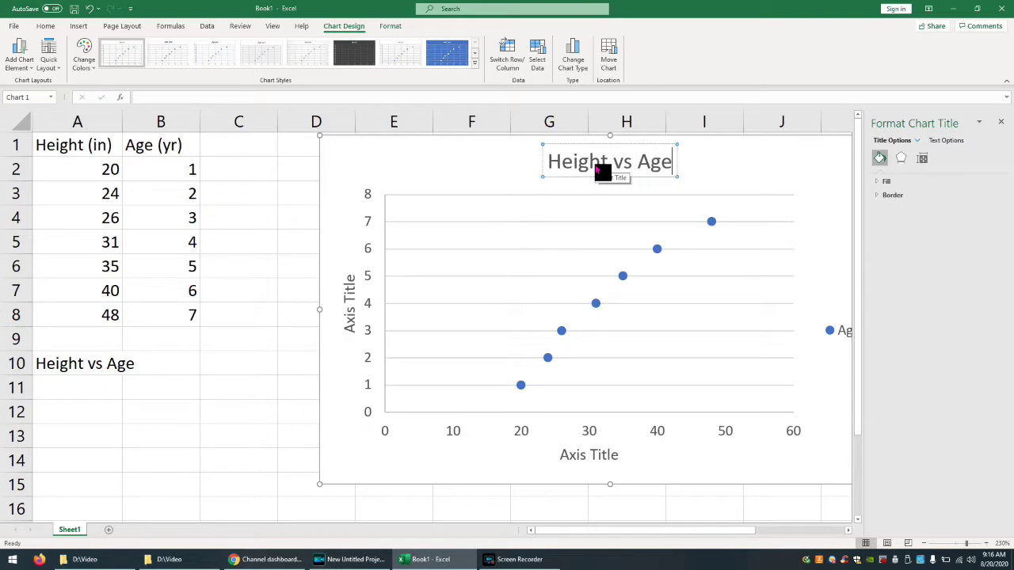
pyautogui.click(702, 169)
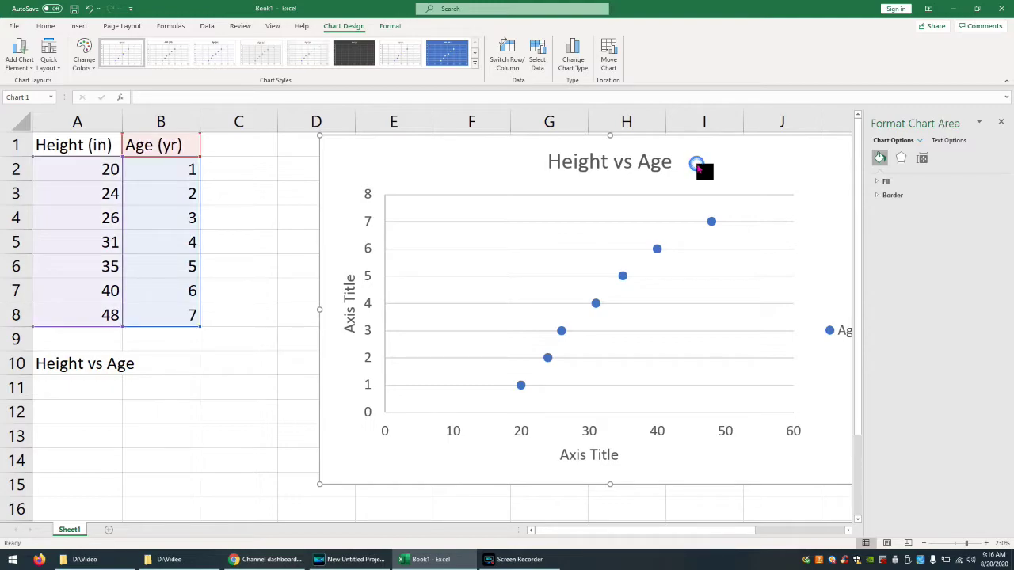
# Step: Set the chart's vertical axis title to "Height (cm)"
pyautogui.click(352, 314)
pyautogui.click(349, 315)
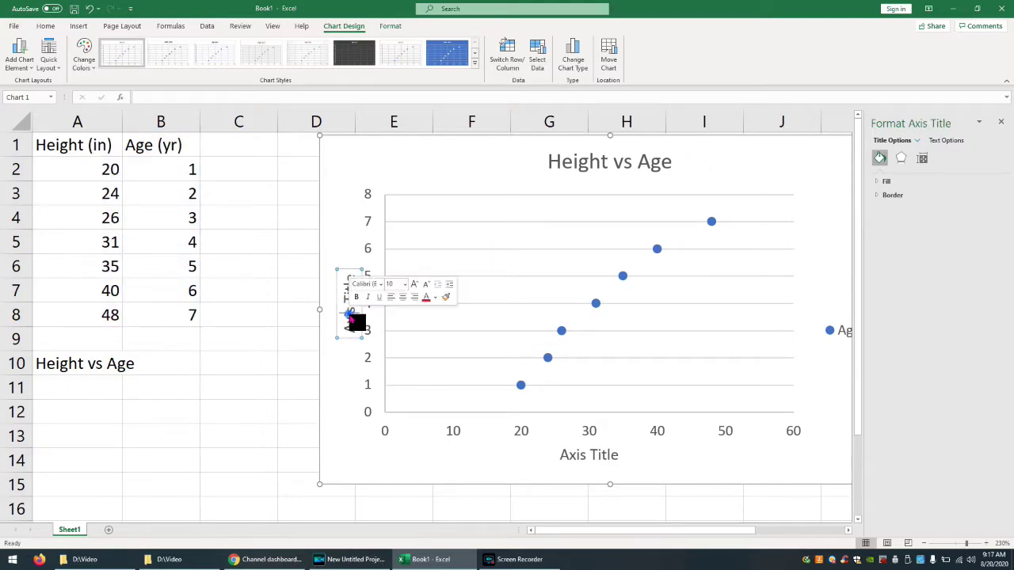
pyautogui.tripleClick(351, 316)
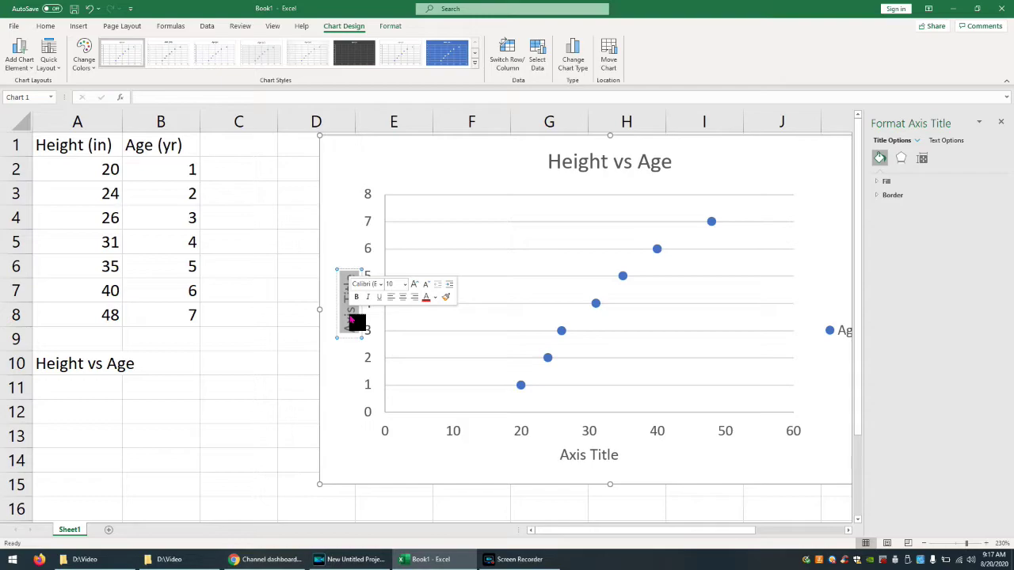
pyautogui.write('Height')
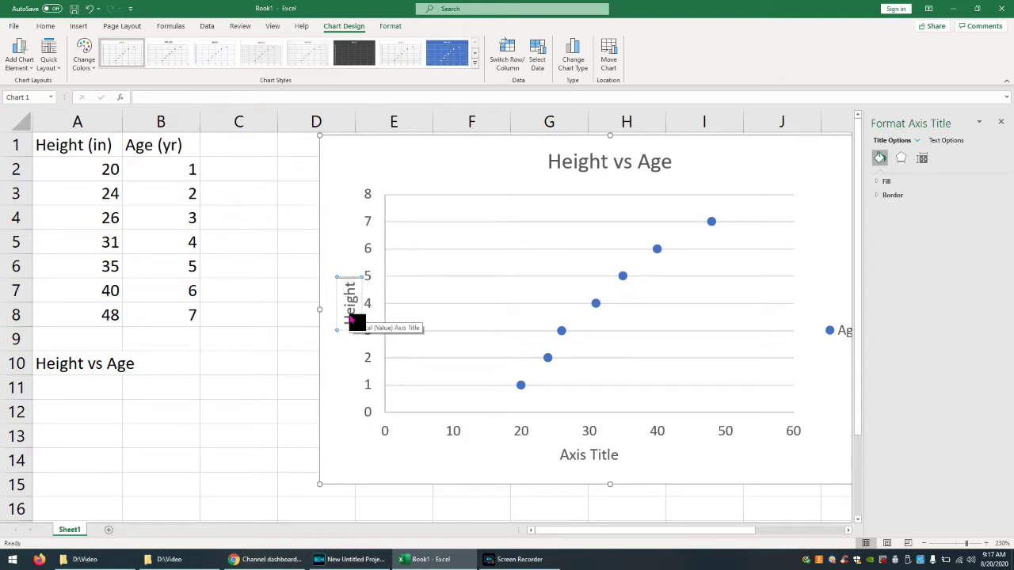
pyautogui.write(' (cm)')
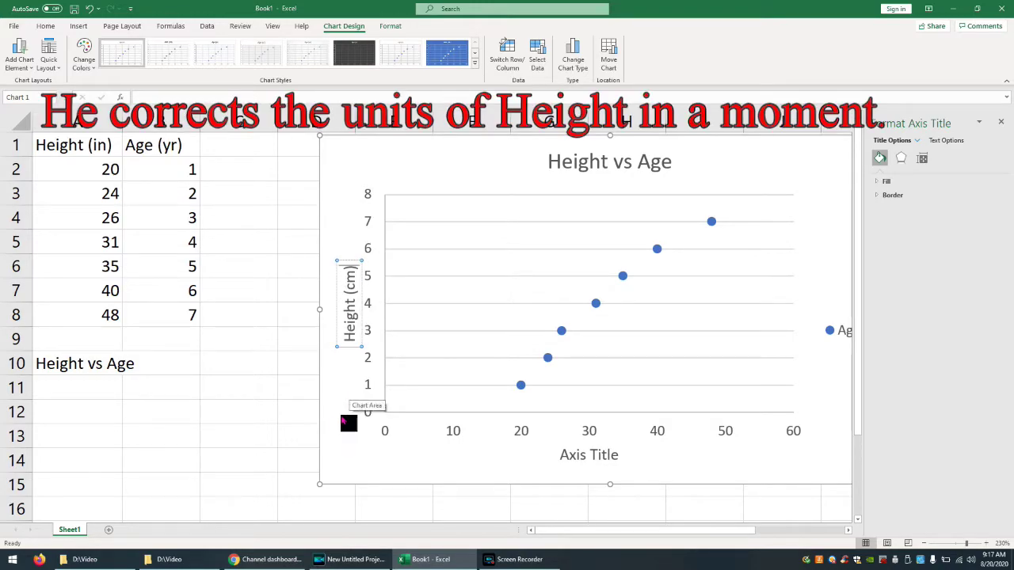
# Step: Set the chart's horizontal axis title to "Age (yr)"
pyautogui.click(582, 457)
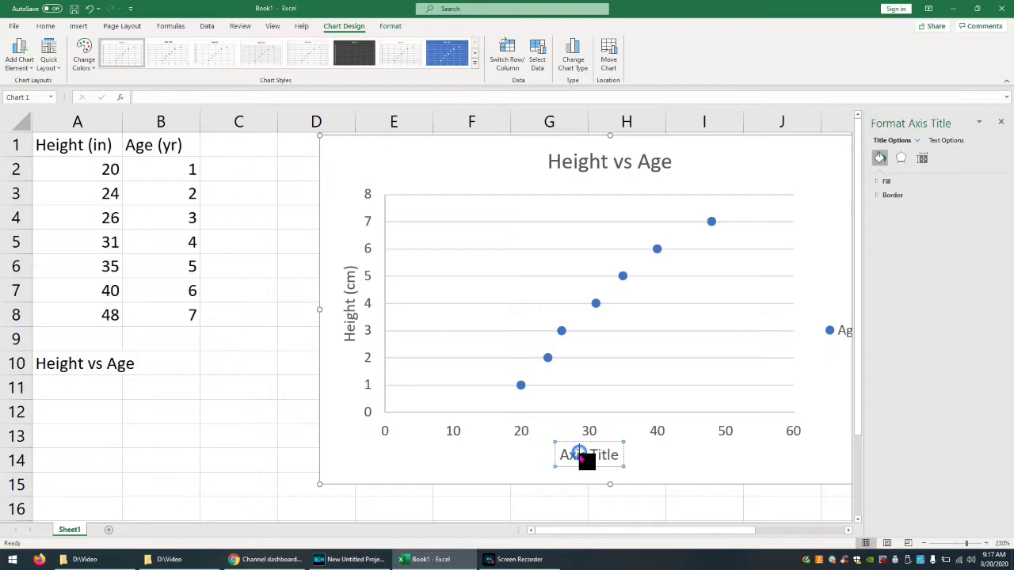
pyautogui.doubleClick(581, 456)
pyautogui.tripleClick(579, 458)
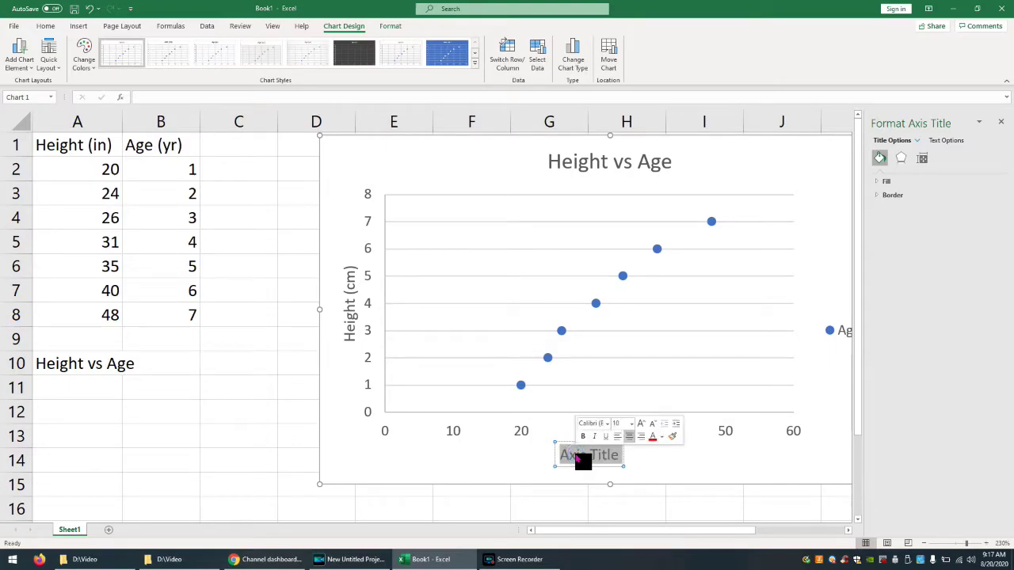
pyautogui.write('Age (')
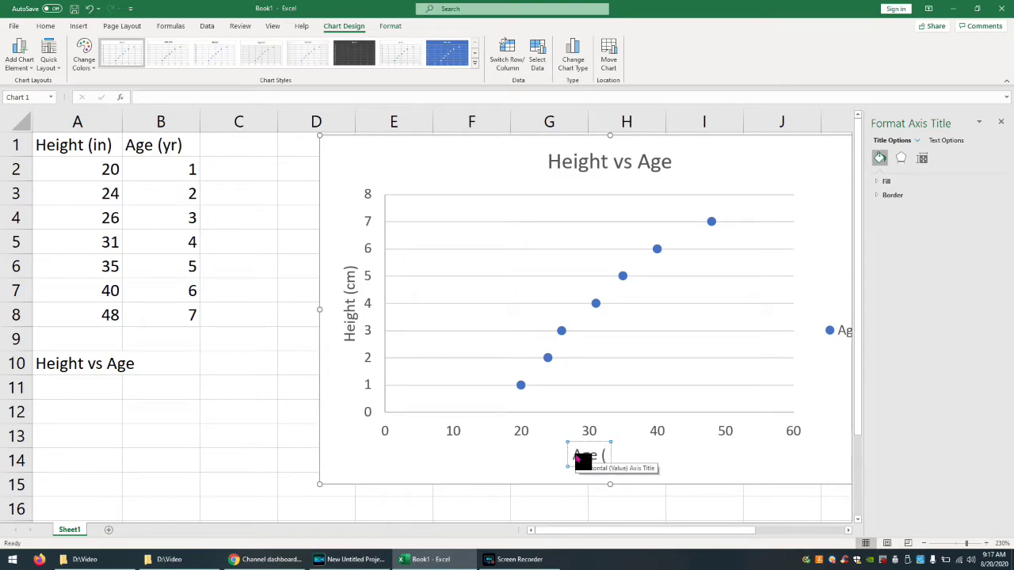
pyautogui.write('yr)')
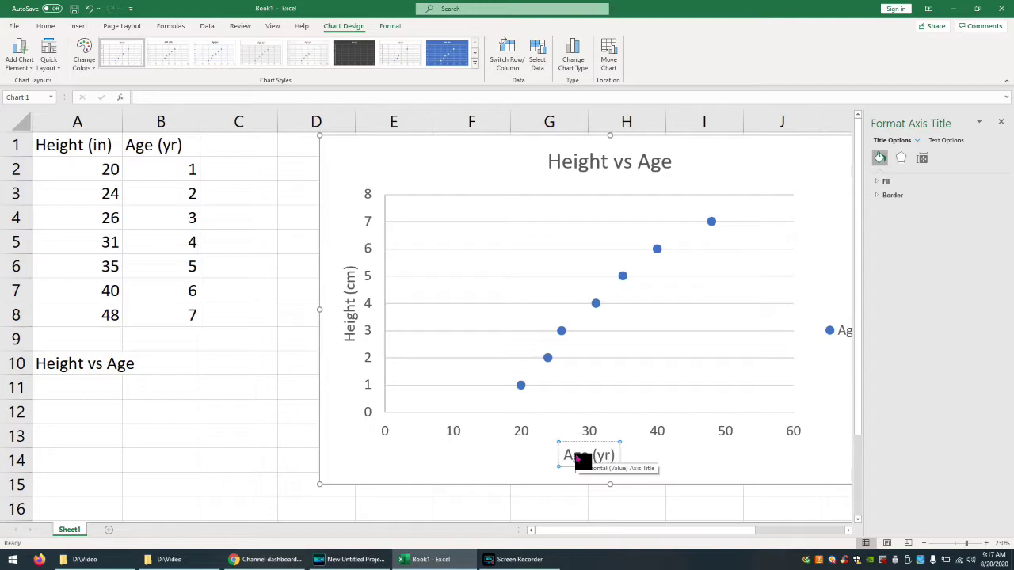
# Step: Correct the unit in the vertical axis title so that it reads "Height (in)"
pyautogui.click(353, 298)
pyautogui.doubleClick(352, 291)
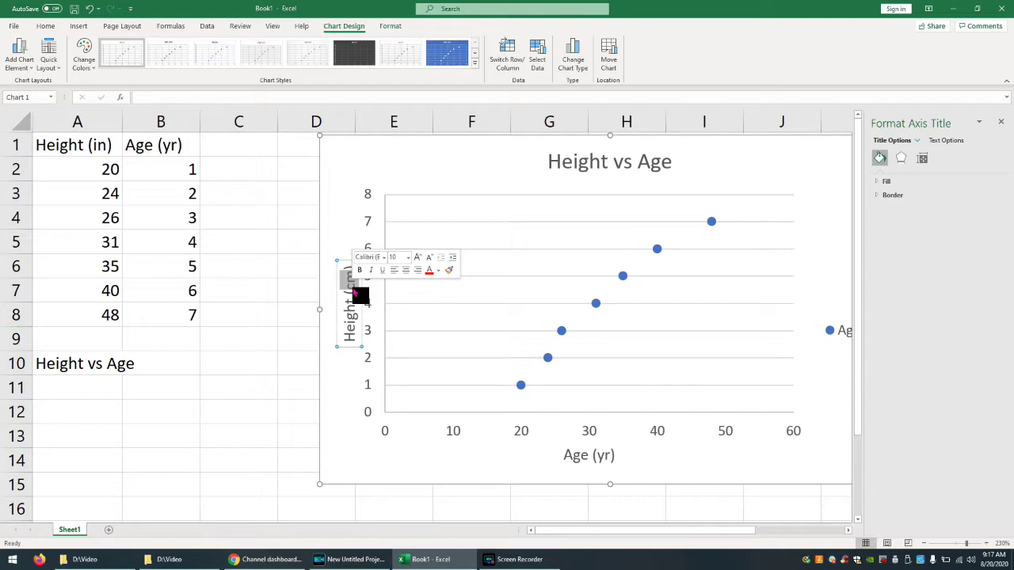
pyautogui.write('in')
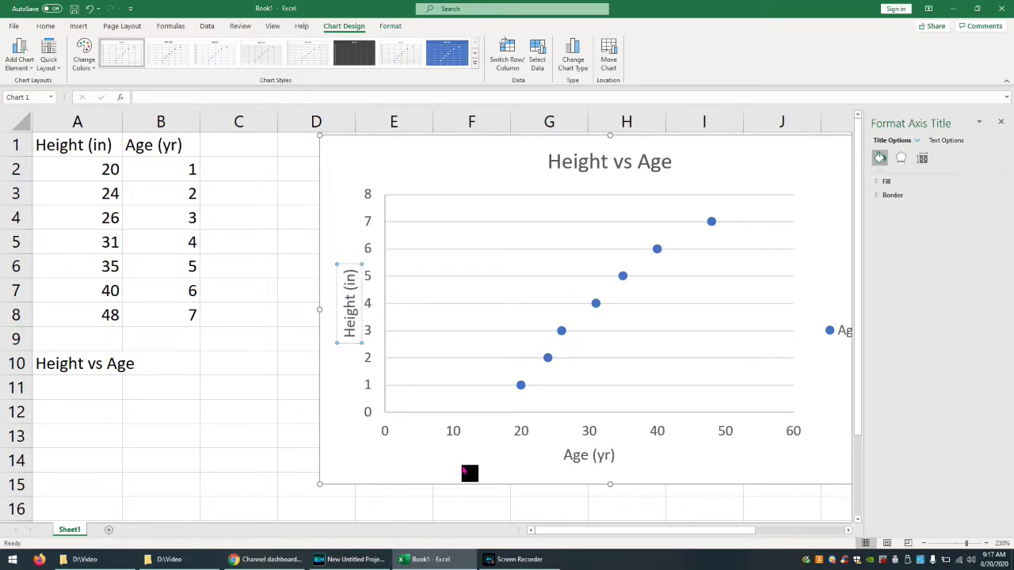
pyautogui.click(560, 474)
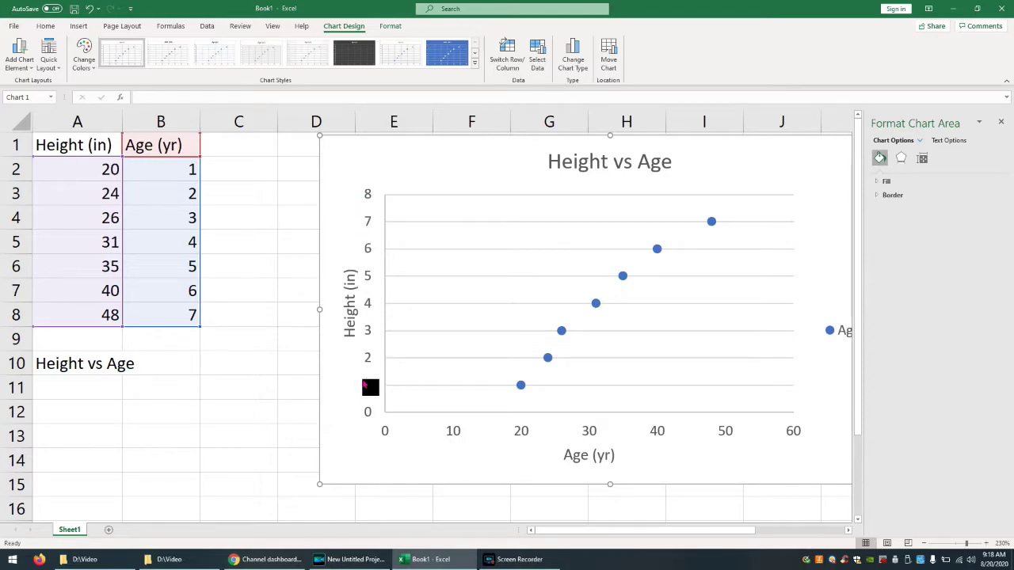
# Step: Edit the chart's data series so that its X values refer to the ages in Sheet1 cells B2:B8
pyautogui.rightClick(520, 386)
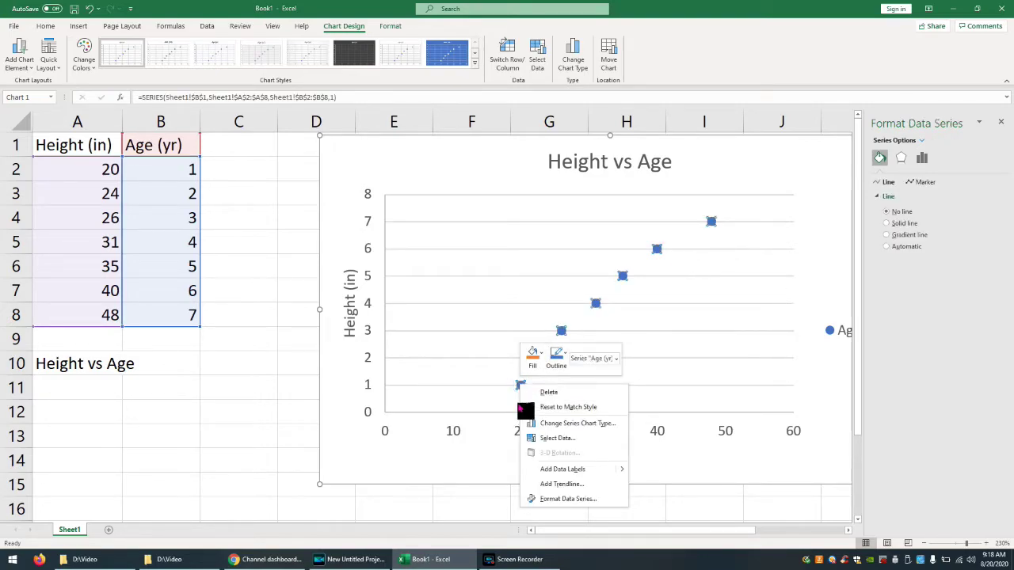
pyautogui.click(555, 439)
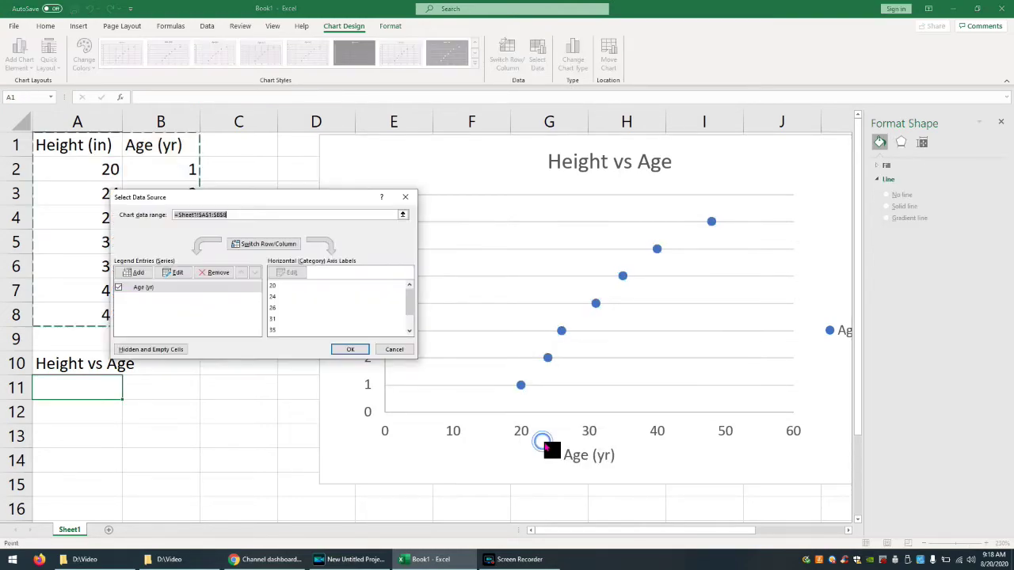
pyautogui.click(176, 273)
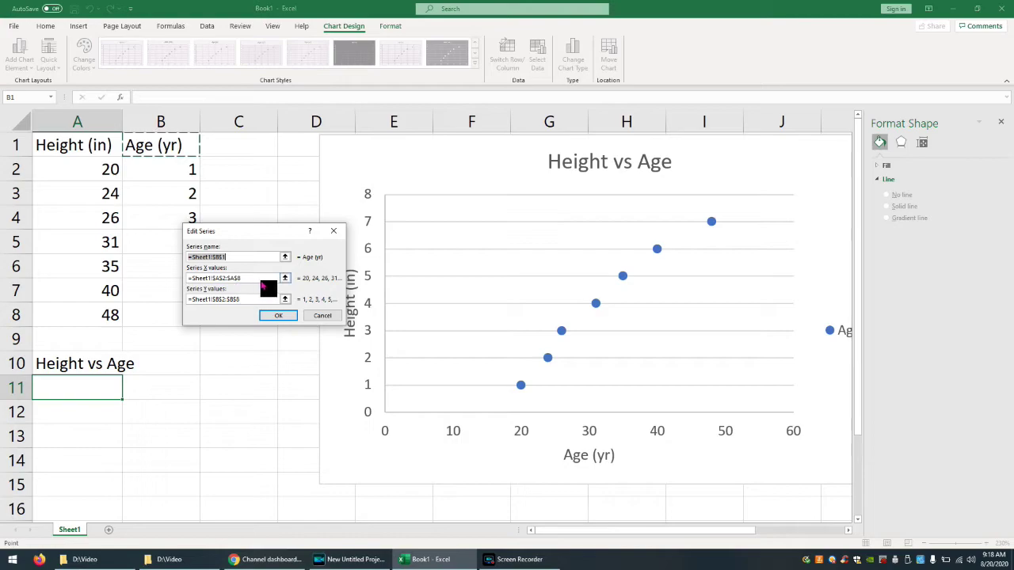
pyautogui.click(219, 280)
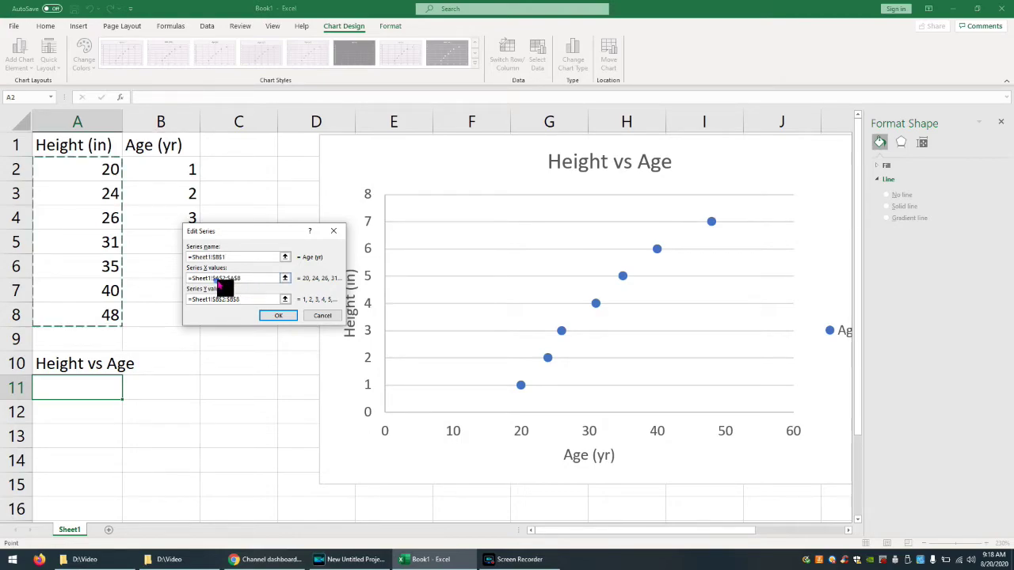
pyautogui.write('b')
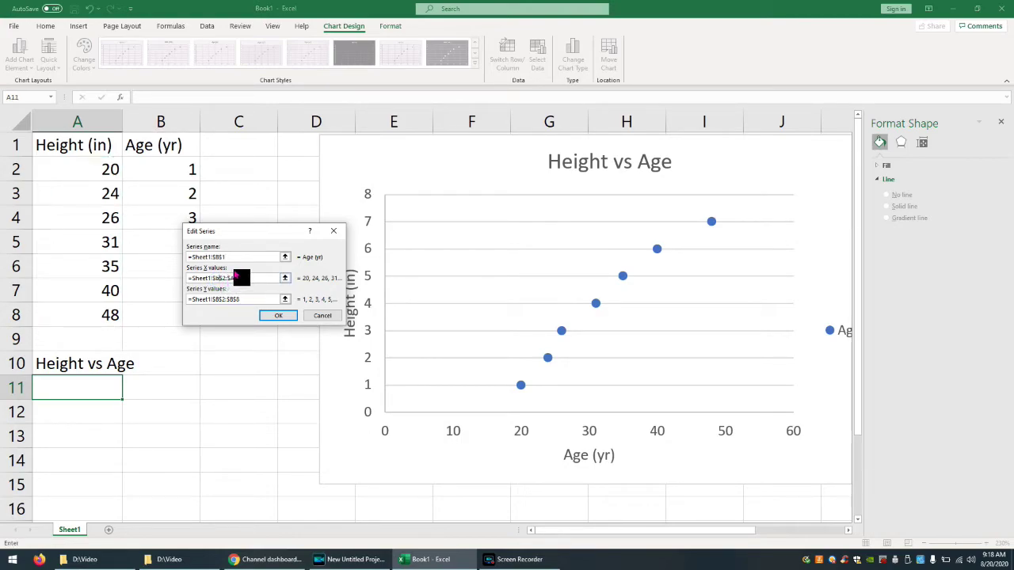
pyautogui.moveTo(231, 278); pyautogui.dragTo(237, 279)
pyautogui.write('b')
# Step: Set the series' Y values to the heights in Sheet1 cells A2:A8 and apply the data source changes
pyautogui.click(249, 300)
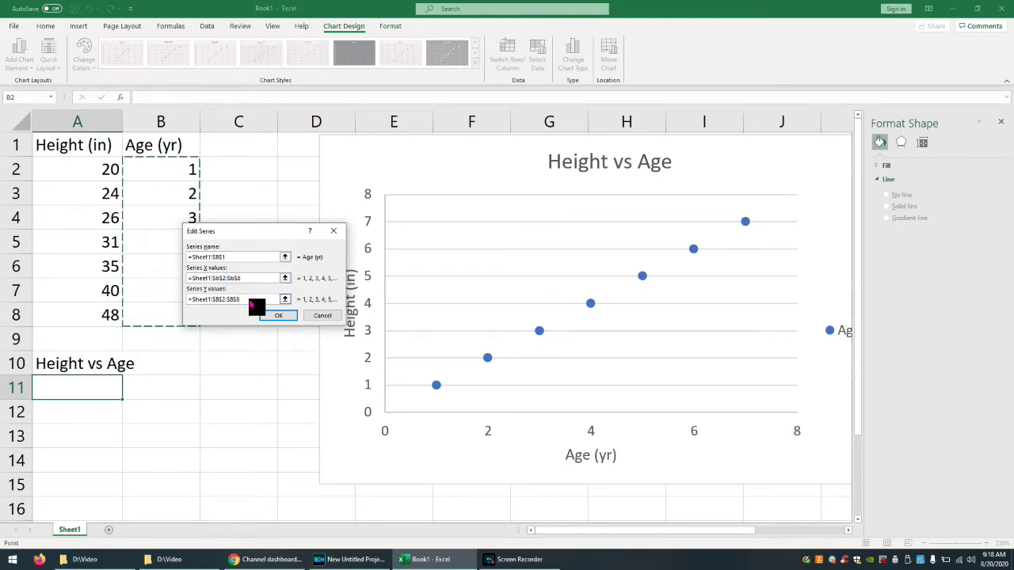
pyautogui.moveTo(250, 303); pyautogui.dragTo(223, 305)
pyautogui.click(225, 303)
pyautogui.press('BackSpace')
pyautogui.write('A')
pyautogui.click(235, 300)
pyautogui.press('BackSpace')
pyautogui.write('A')
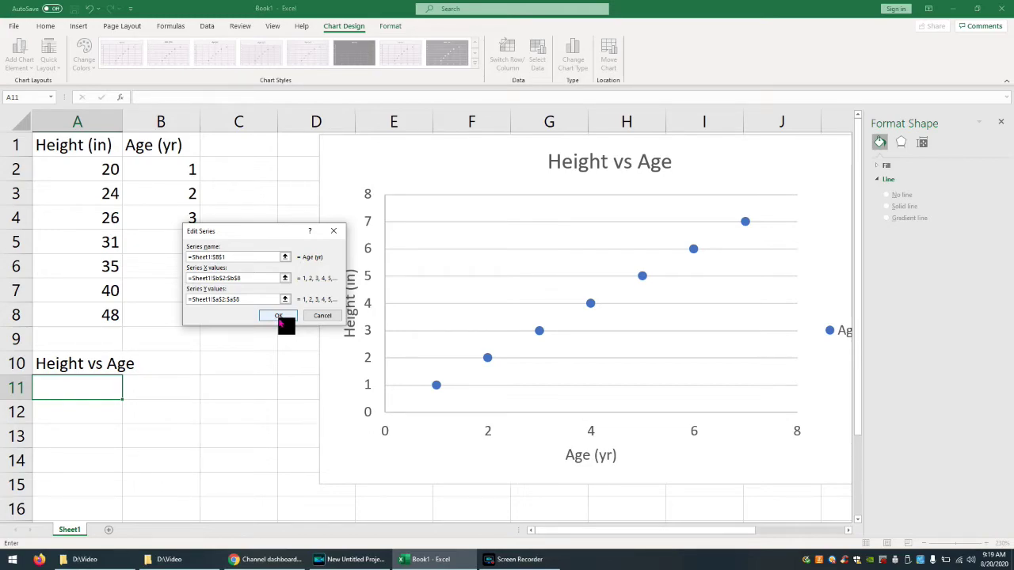
pyautogui.click(279, 317)
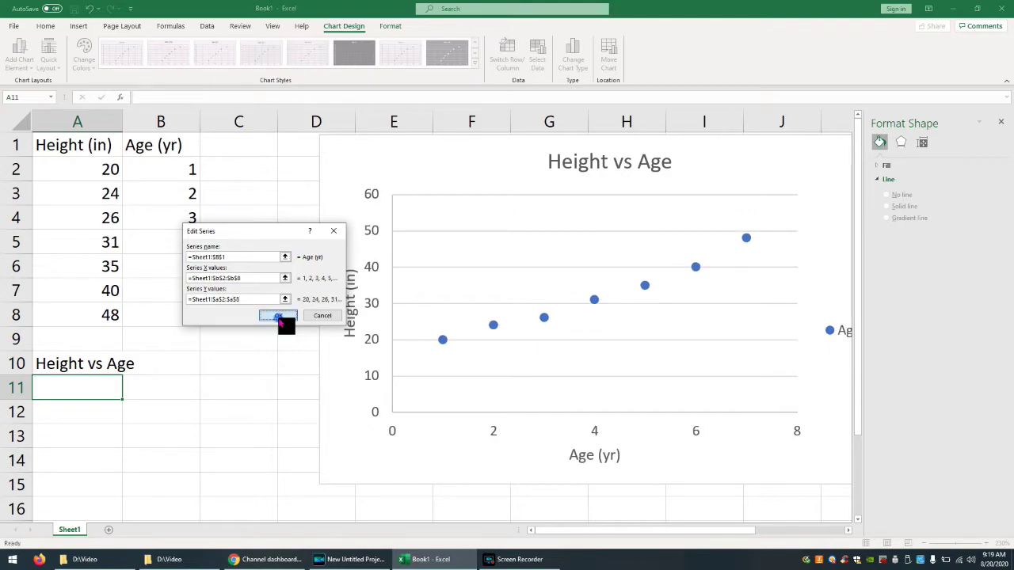
pyautogui.click(350, 349)
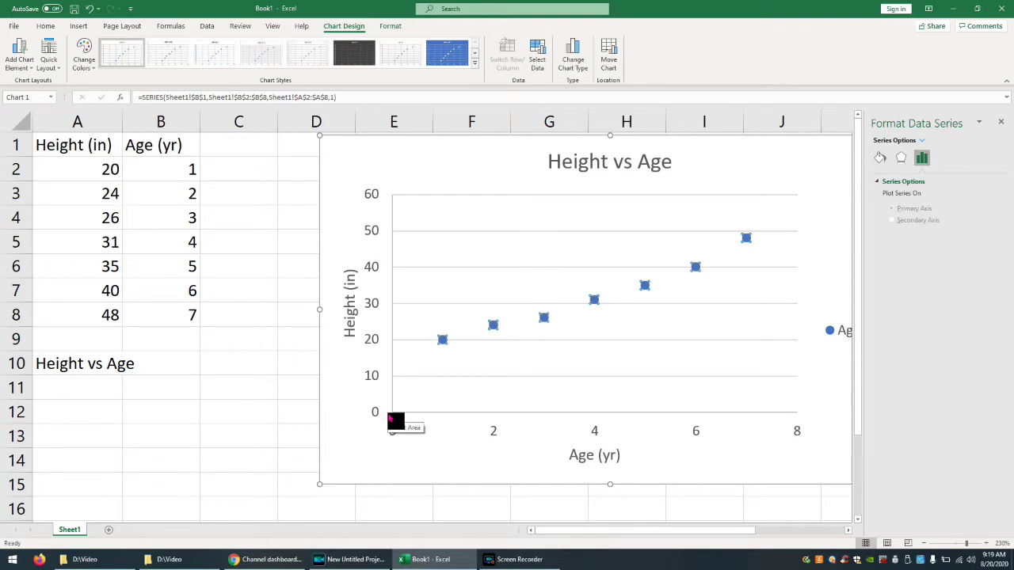
# Step: Reopen the chart series for editing and reselect worksheet cells B2:B8 as its X values
pyautogui.rightClick(493, 325)
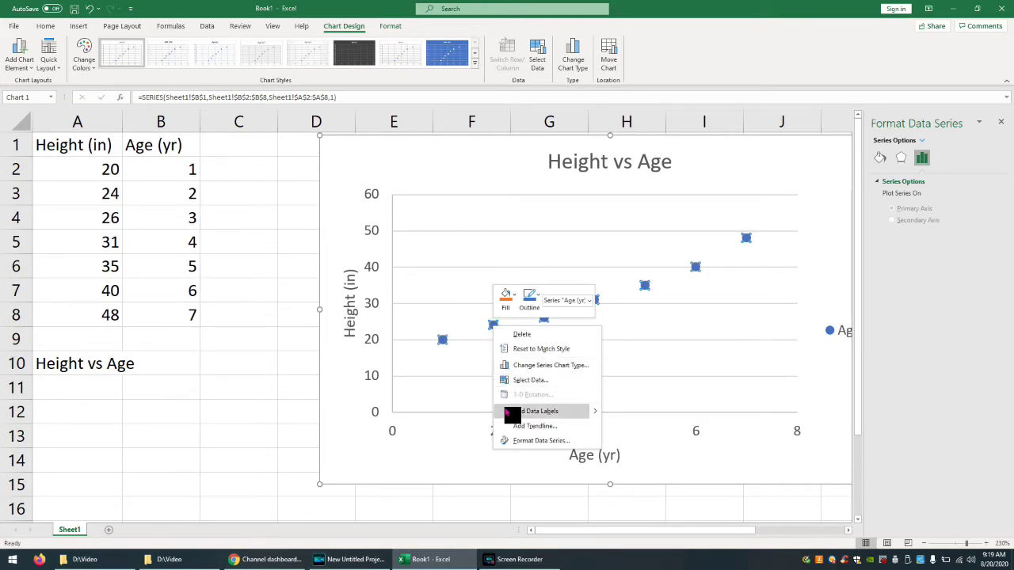
pyautogui.click(529, 381)
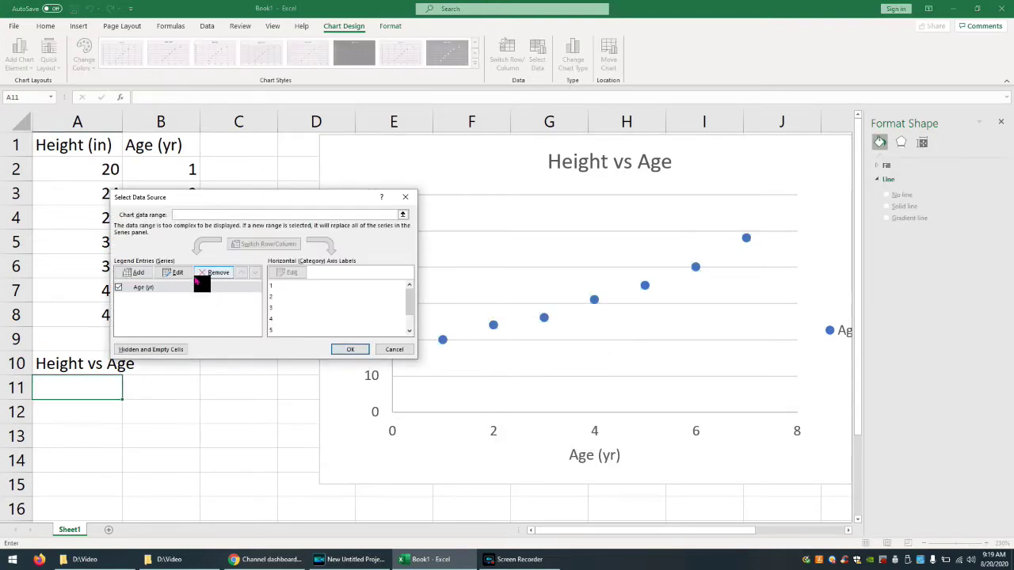
pyautogui.press('Escape')
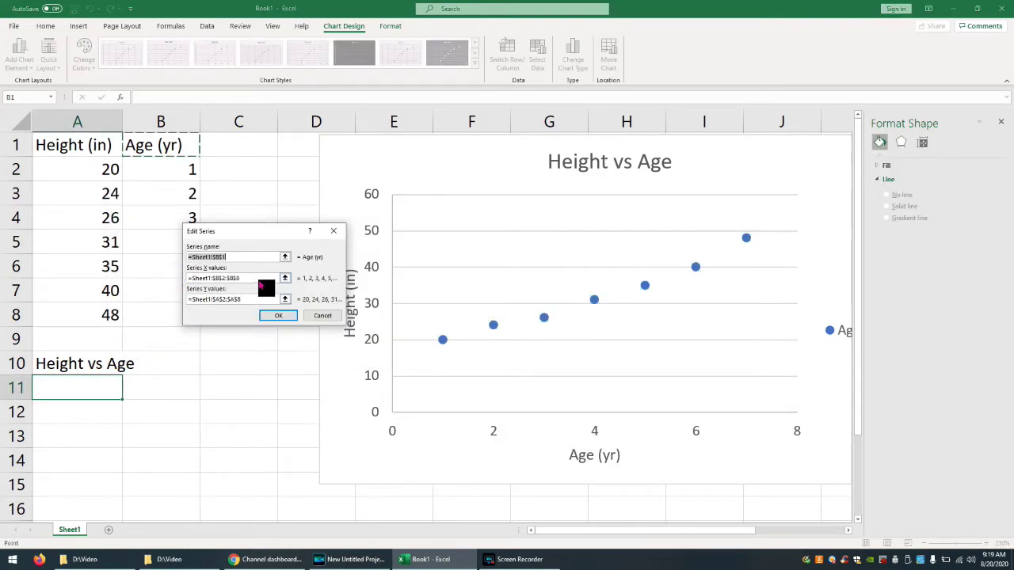
pyautogui.click(247, 278)
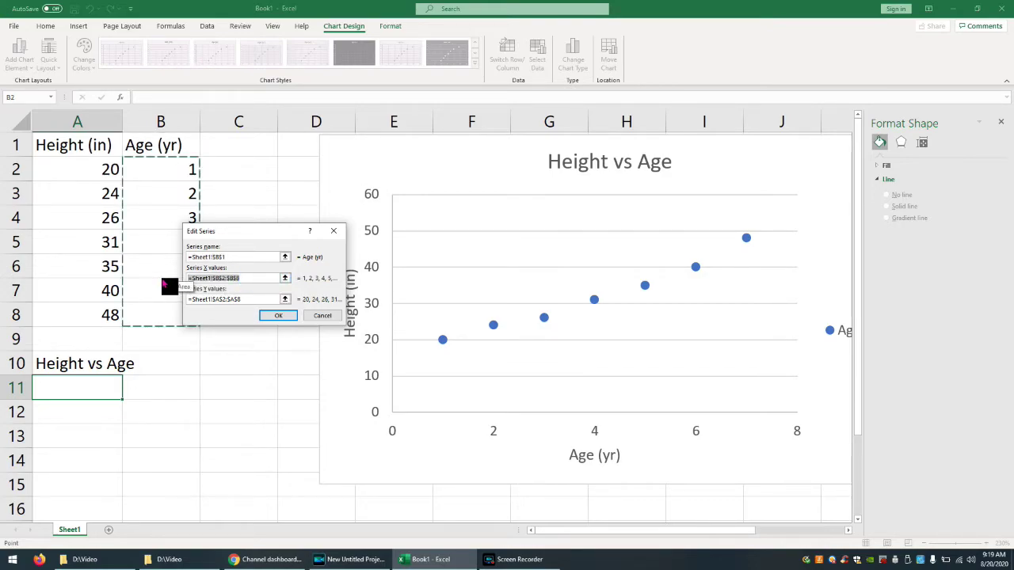
pyautogui.click(163, 176)
pyautogui.moveTo(162, 180); pyautogui.dragTo(162, 328)
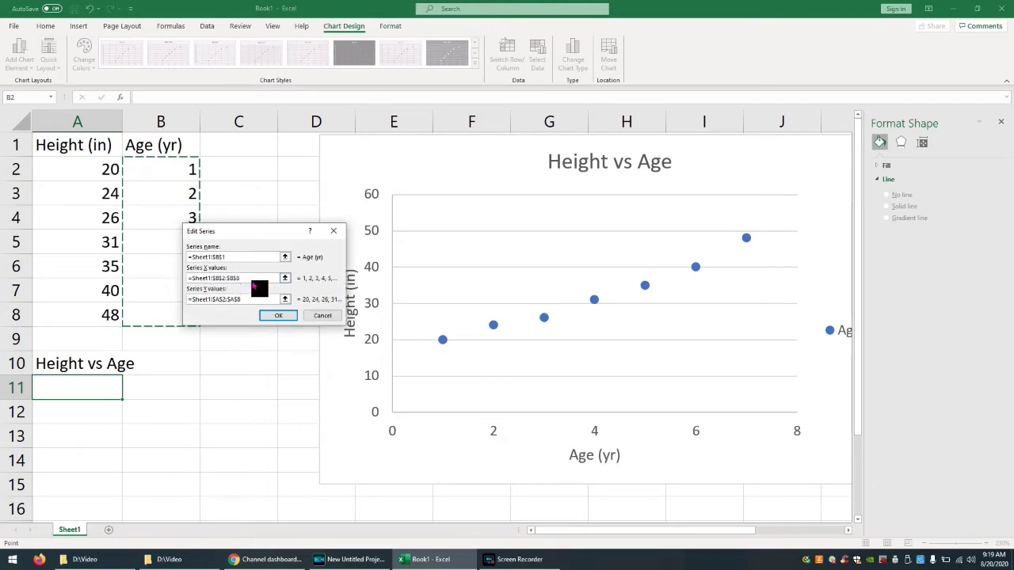
# Step: Clear the series' X values, pick the age cells B2:B8 from the worksheet again and confirm the data source
pyautogui.click(258, 278)
pyautogui.press('BackSpace')
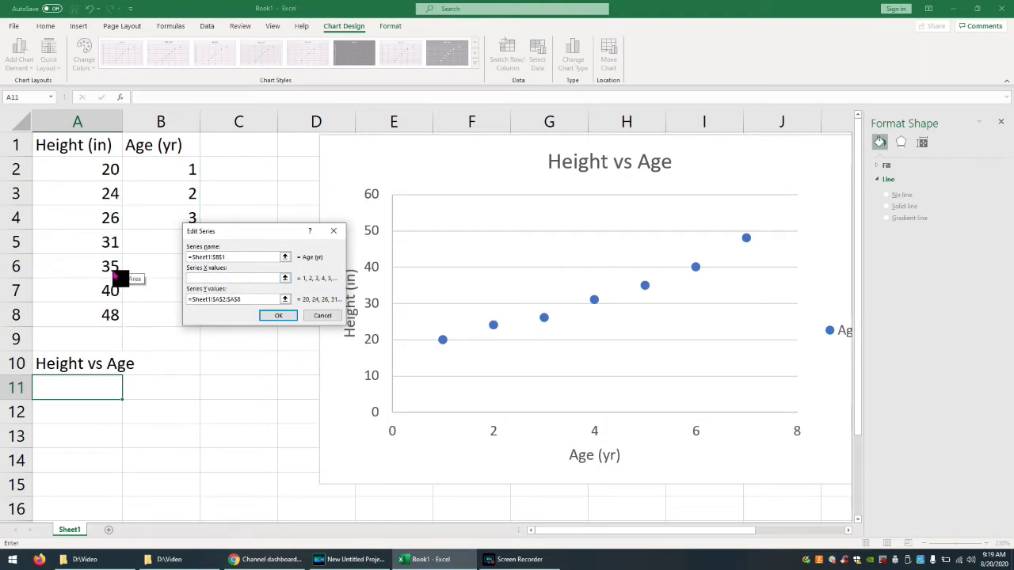
pyautogui.click(287, 278)
pyautogui.moveTo(267, 233); pyautogui.dragTo(351, 215)
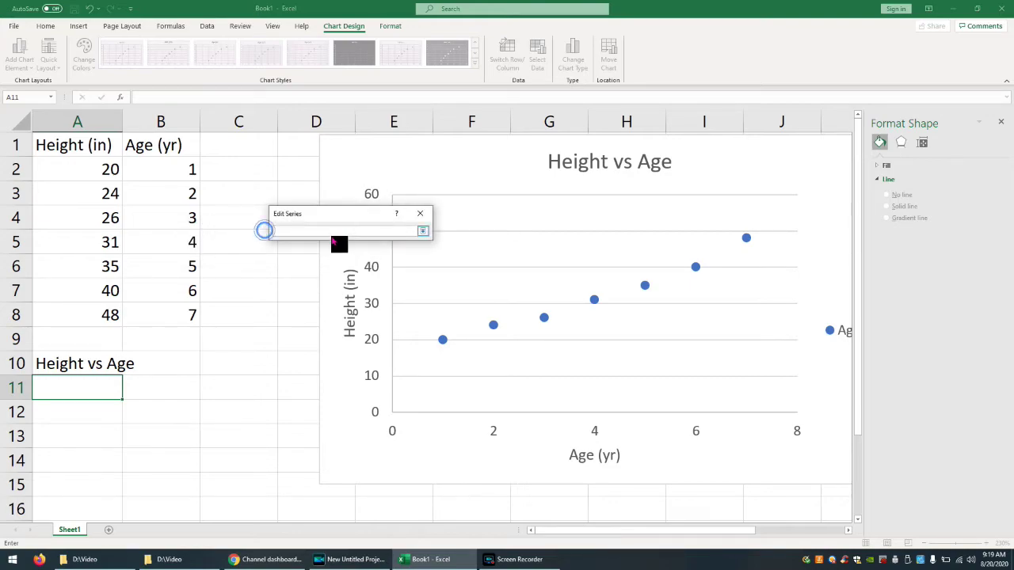
pyautogui.moveTo(164, 171); pyautogui.dragTo(163, 319)
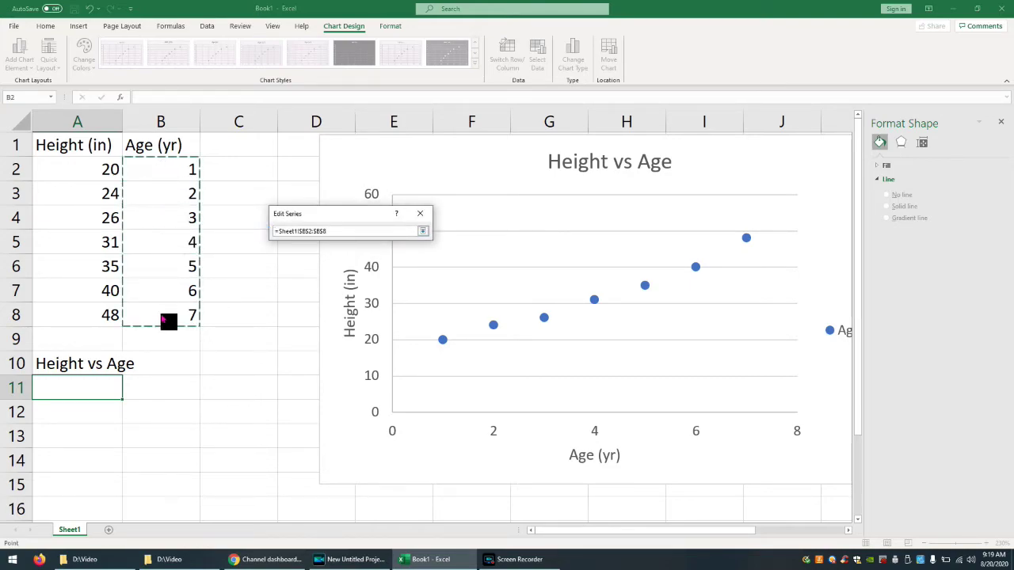
pyautogui.click(423, 230)
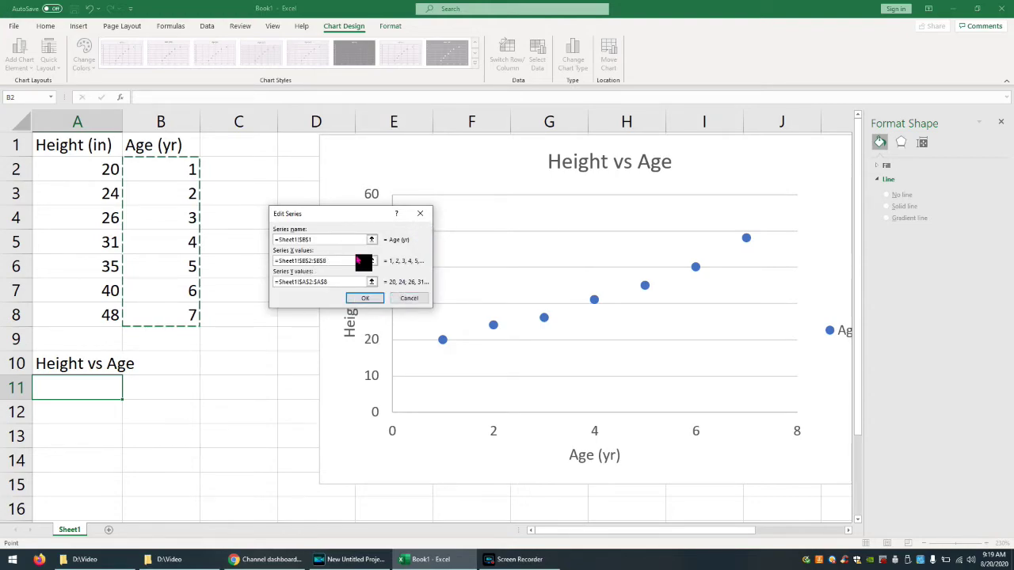
pyautogui.click(356, 299)
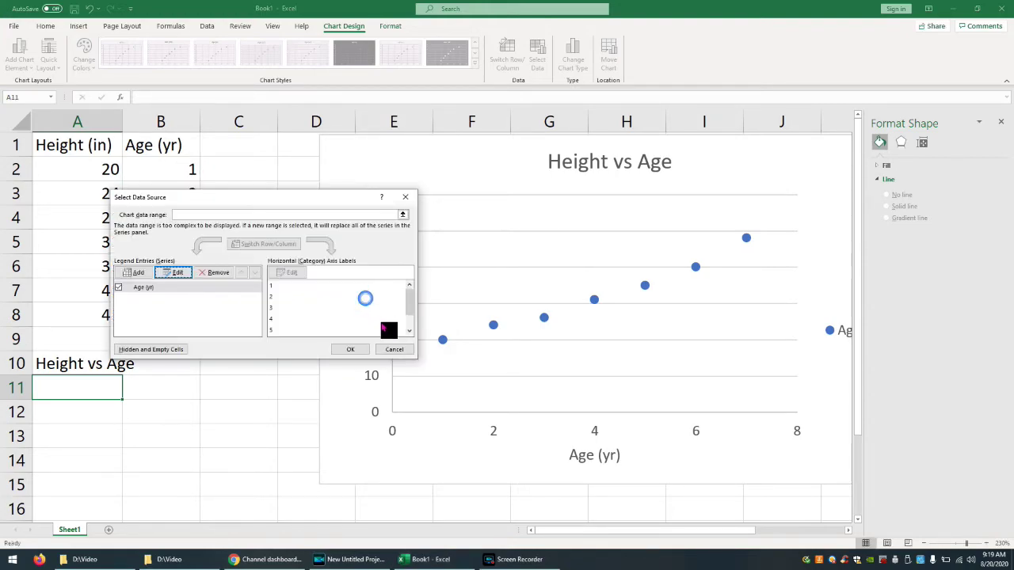
pyautogui.click(351, 350)
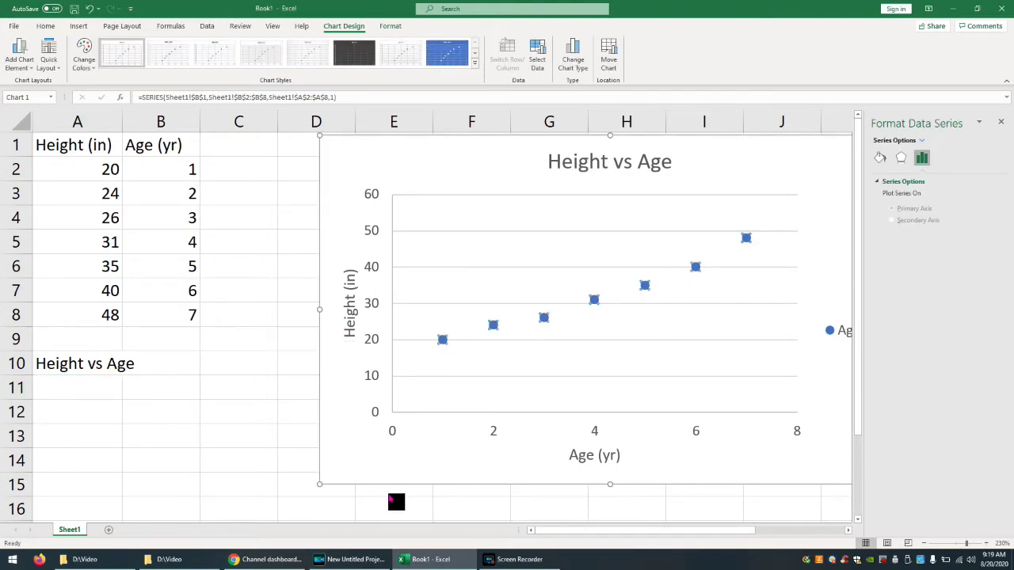
# Step: Add a linear trendline to the plotted data points and delete the chart's legend
pyautogui.moveTo(564, 531); pyautogui.dragTo(602, 534)
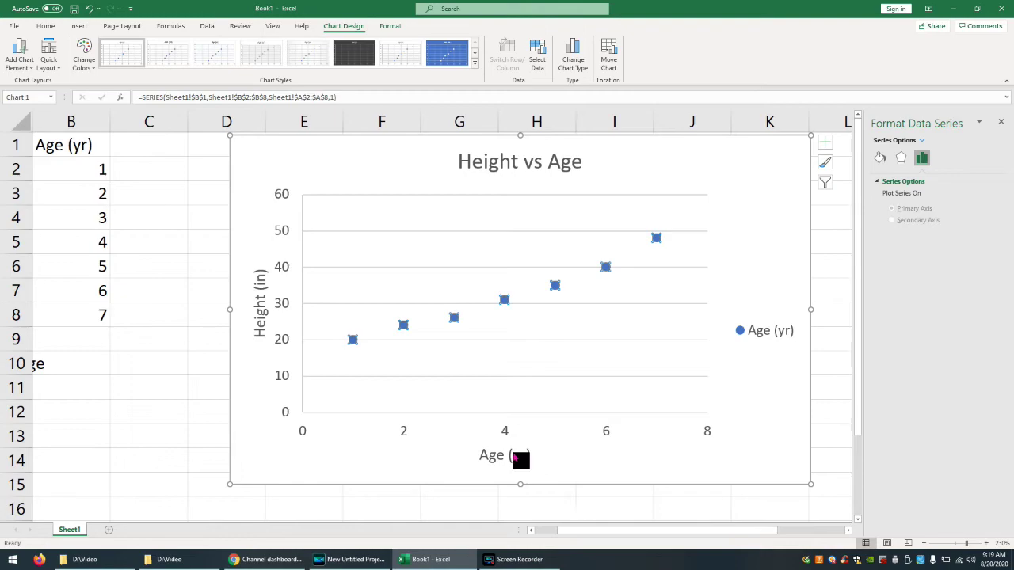
pyautogui.moveTo(457, 324)
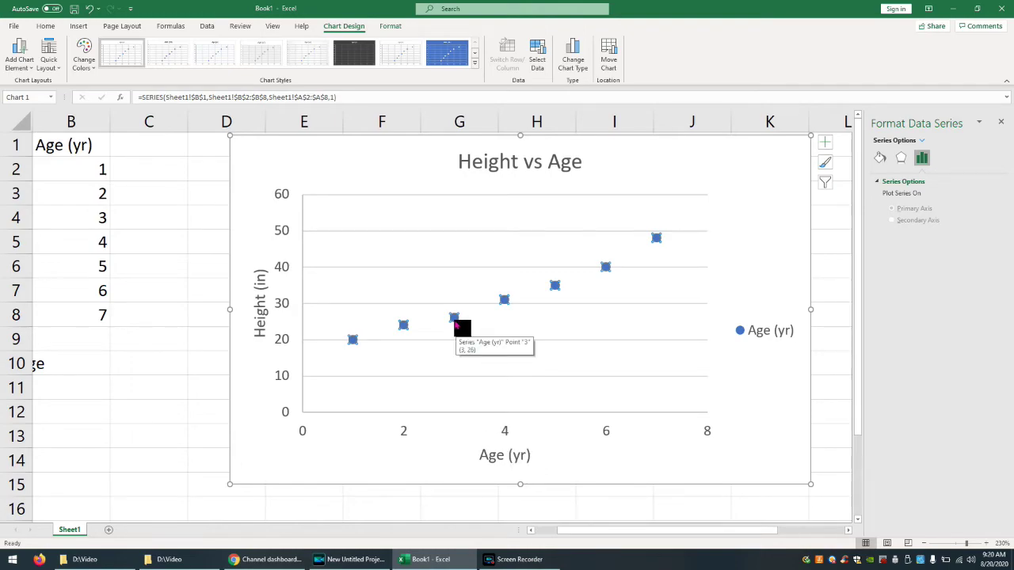
pyautogui.rightClick(457, 325)
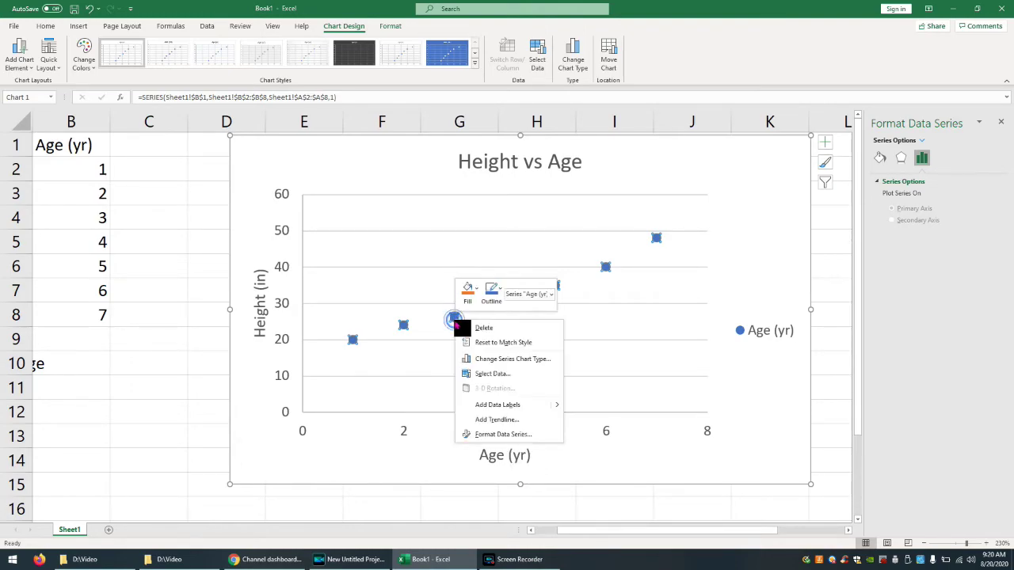
pyautogui.click(480, 426)
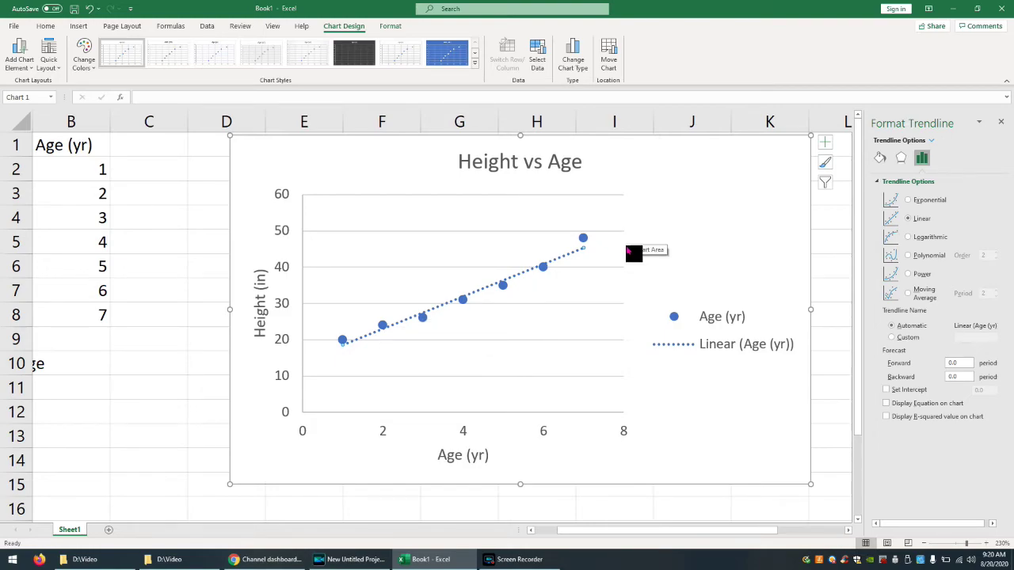
pyautogui.click(710, 316)
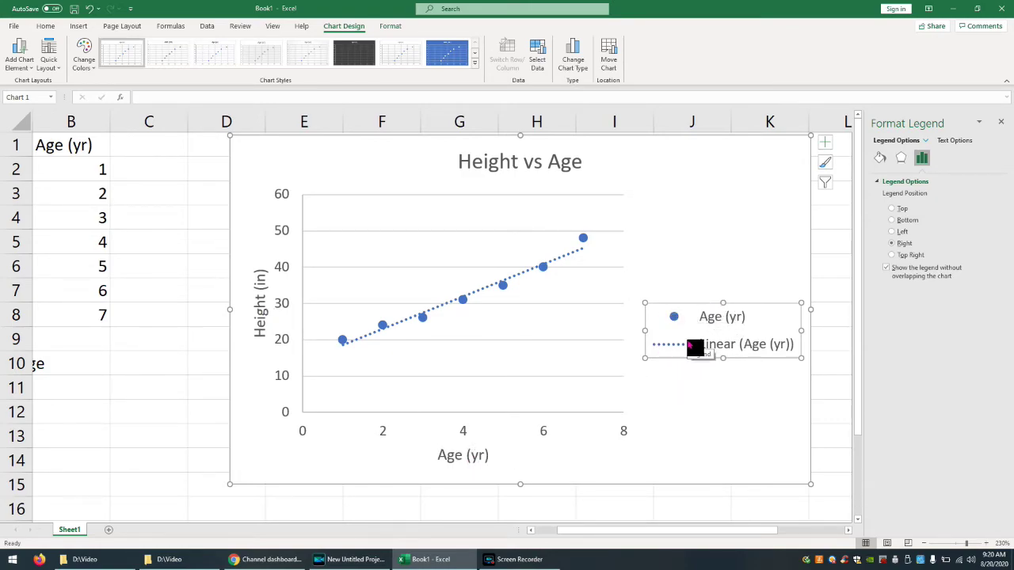
pyautogui.press('Delete')
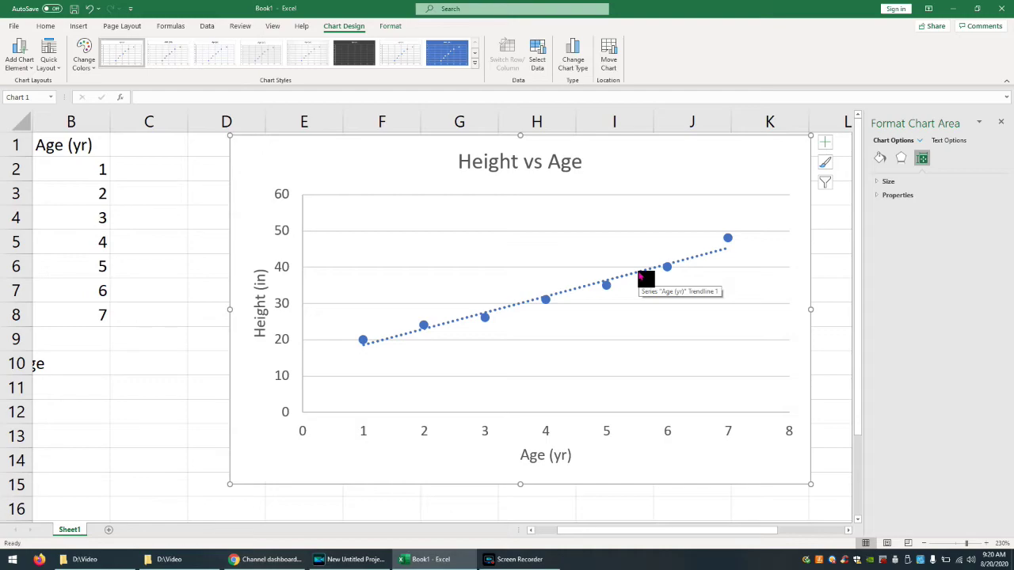
# Step: Display the trendline's equation and R-squared value on the chart and move their label clear of the trendline and data points
pyautogui.rightClick(640, 276)
pyautogui.click(670, 356)
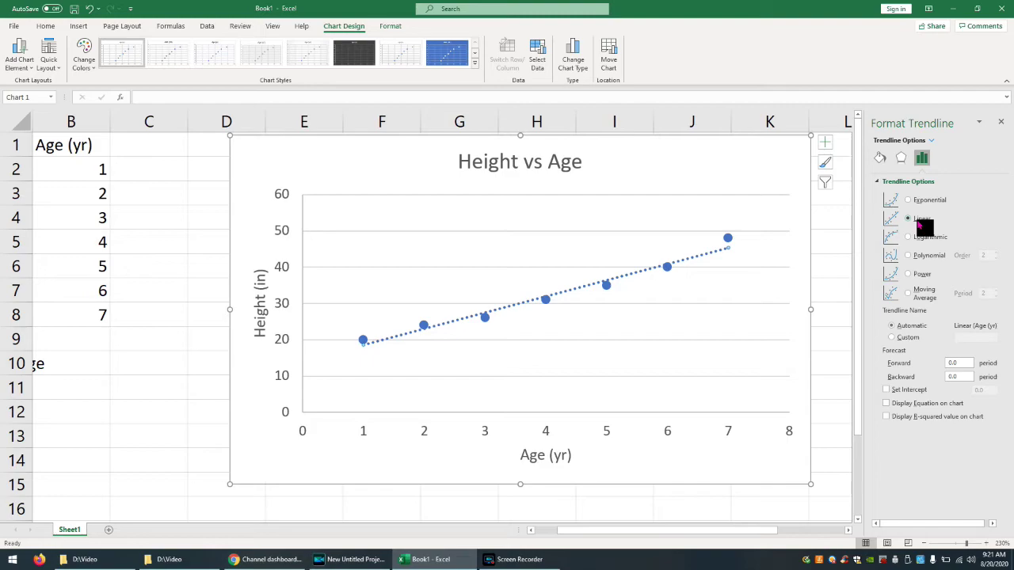
pyautogui.click(887, 403)
pyautogui.click(886, 417)
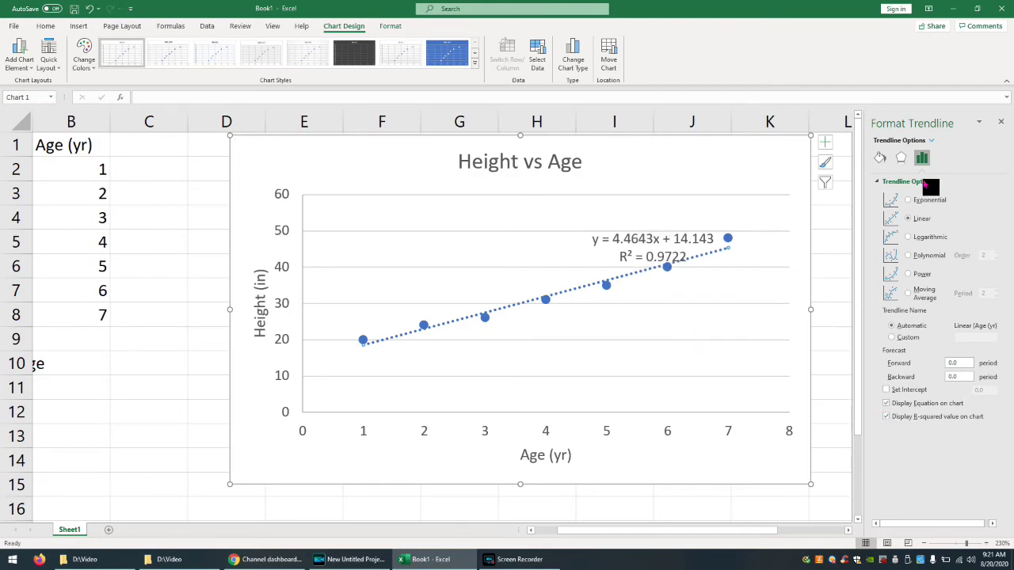
pyautogui.click(658, 251)
pyautogui.moveTo(652, 231); pyautogui.dragTo(550, 235)
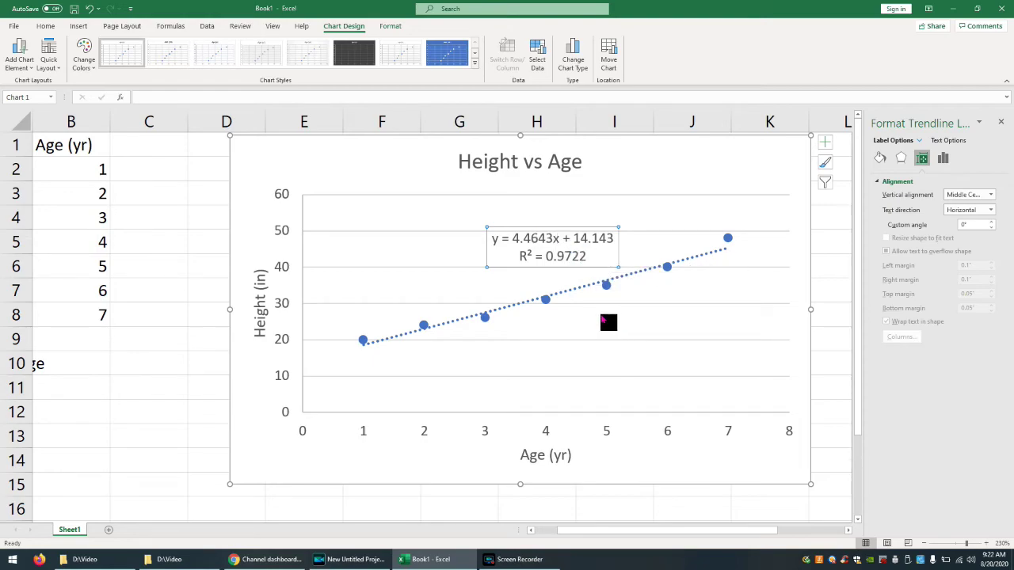
# Step: Format the trendline equation label with the Number category and 4 decimal places
pyautogui.click(558, 227)
pyautogui.click(558, 239)
pyautogui.click(570, 232)
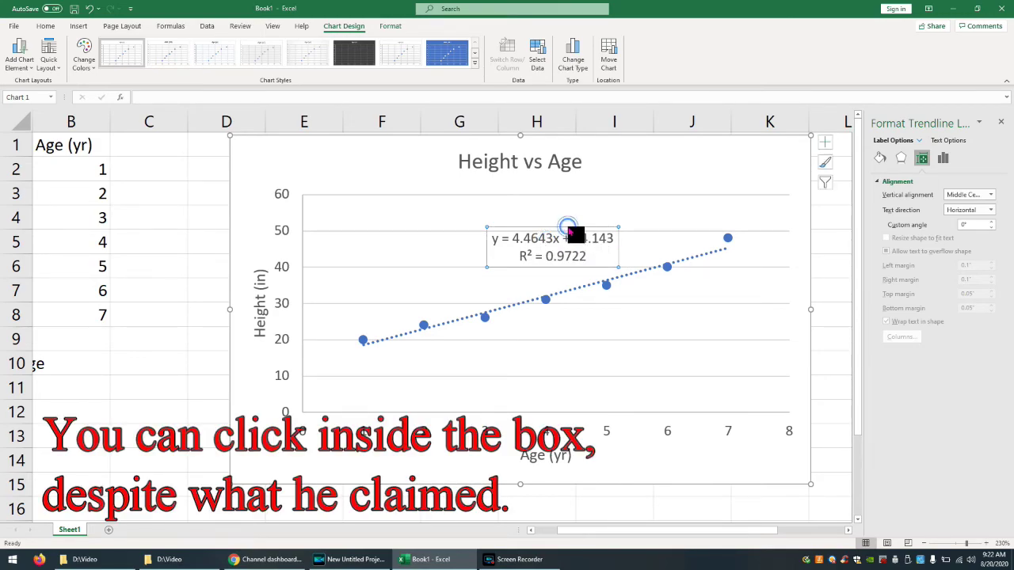
pyautogui.click(943, 159)
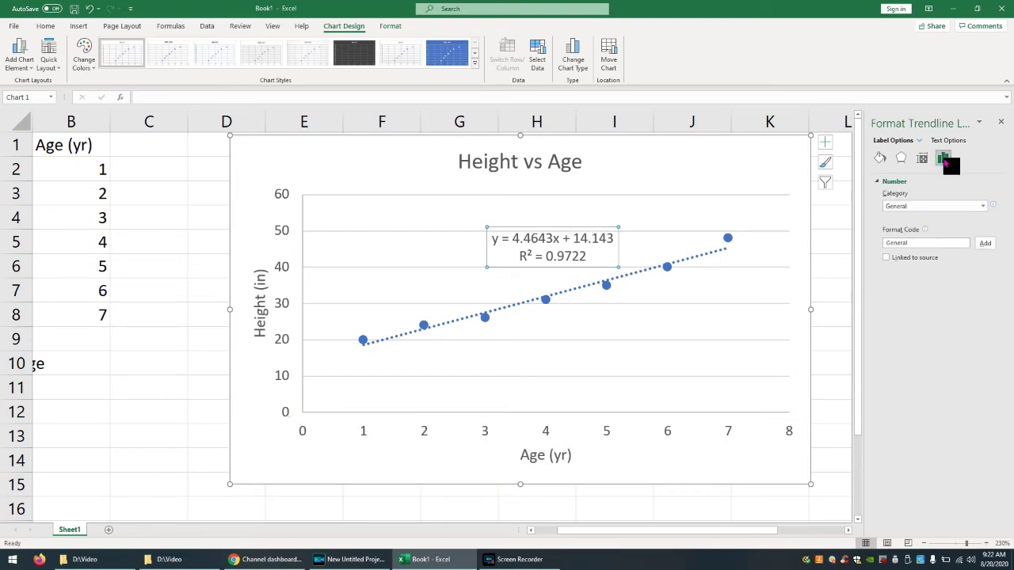
pyautogui.click(913, 207)
pyautogui.click(903, 230)
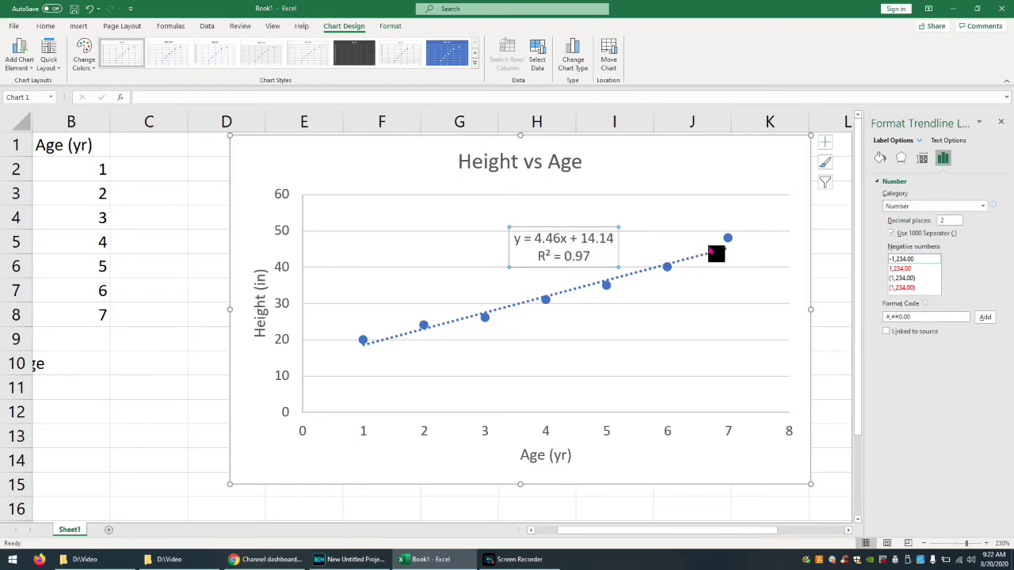
pyautogui.doubleClick(946, 220)
pyautogui.write('4')
pyautogui.click(717, 300)
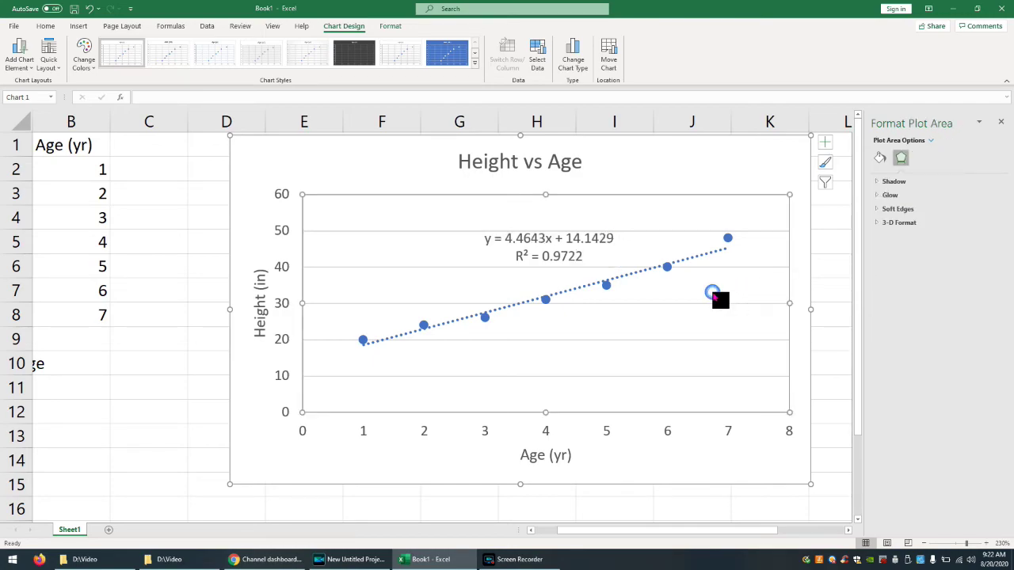